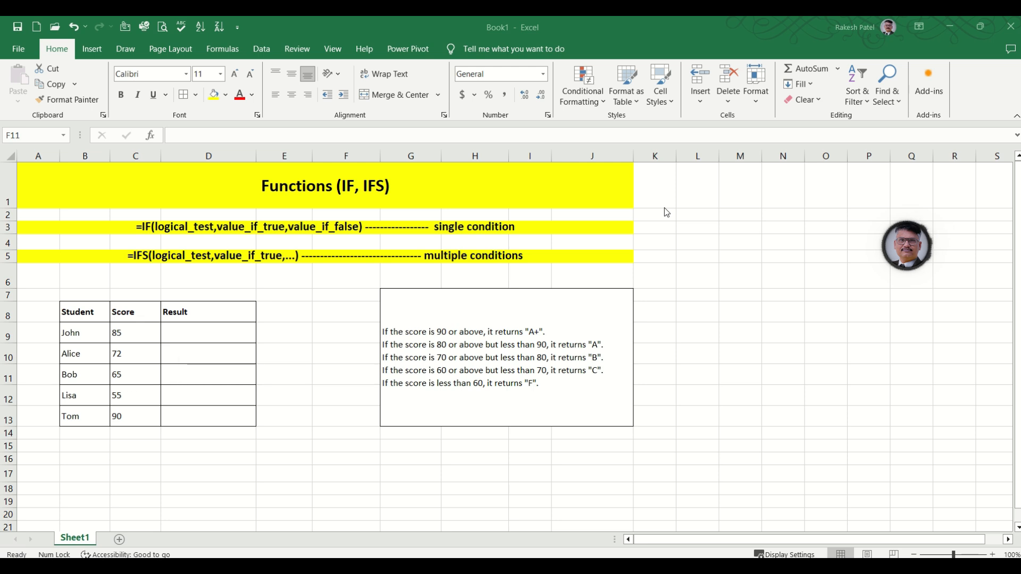
# Examine the student scores in C9:C13, the empty Result column and the grading rules from A+ to F in the merged G7 cell.
pyautogui.click(270, 388)
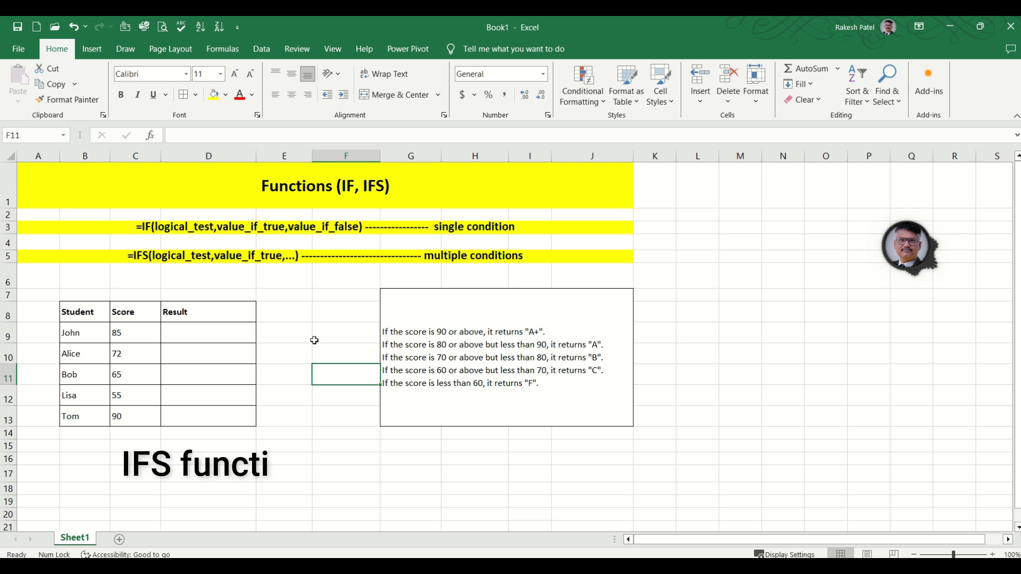
pyautogui.click(195, 331)
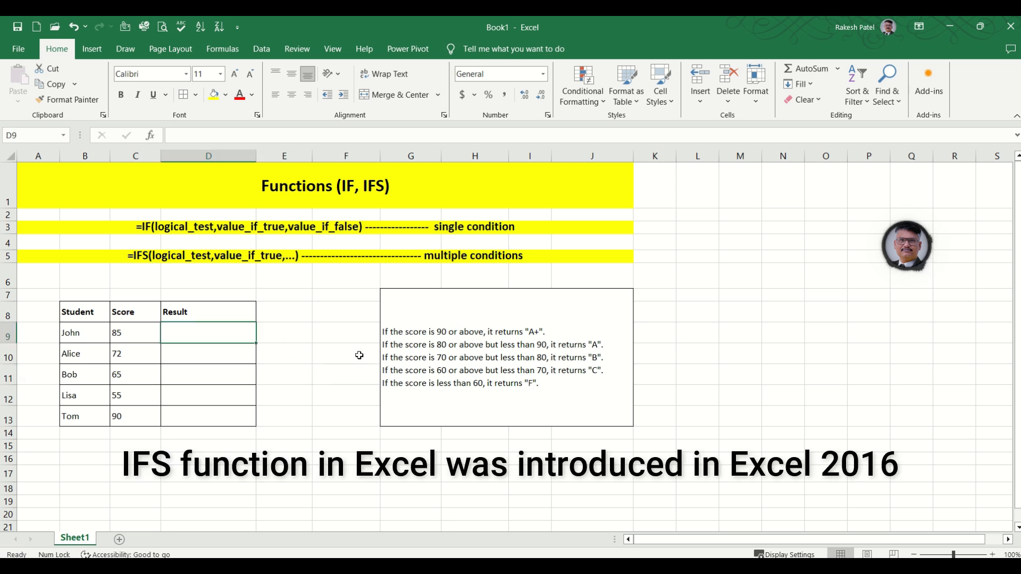
pyautogui.click(505, 405)
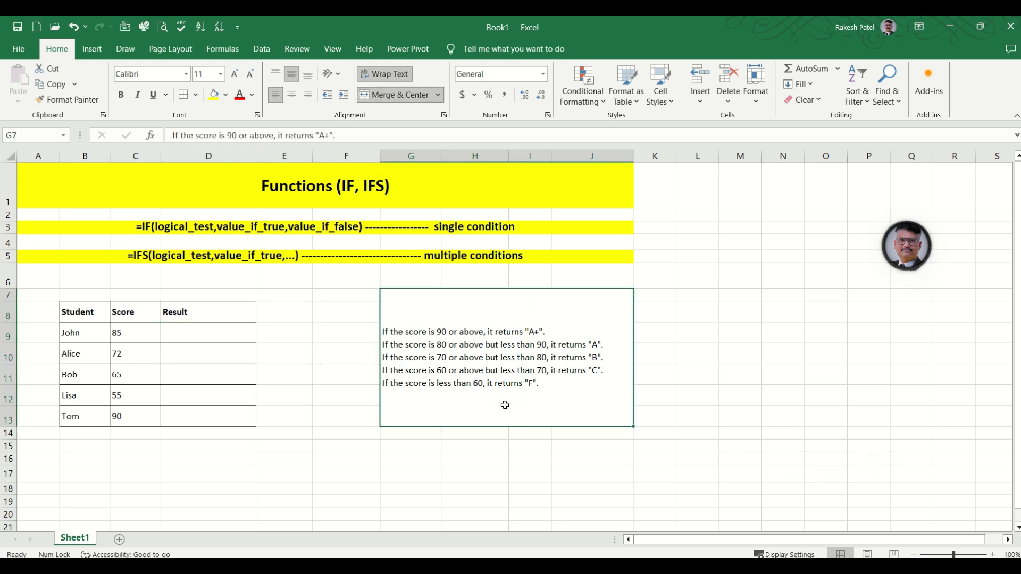
pyautogui.click(81, 333)
pyautogui.click(139, 333)
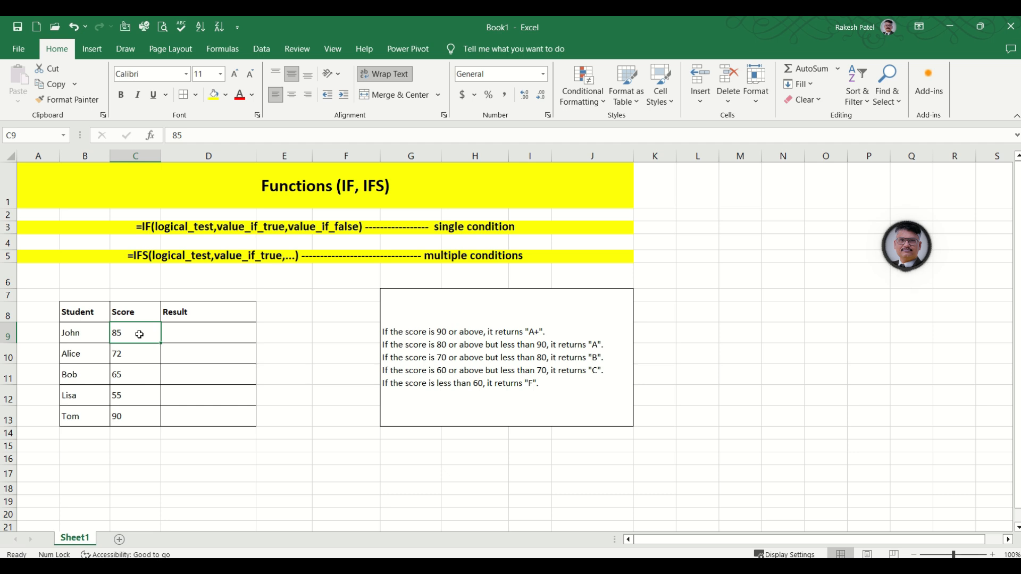
pyautogui.click(196, 334)
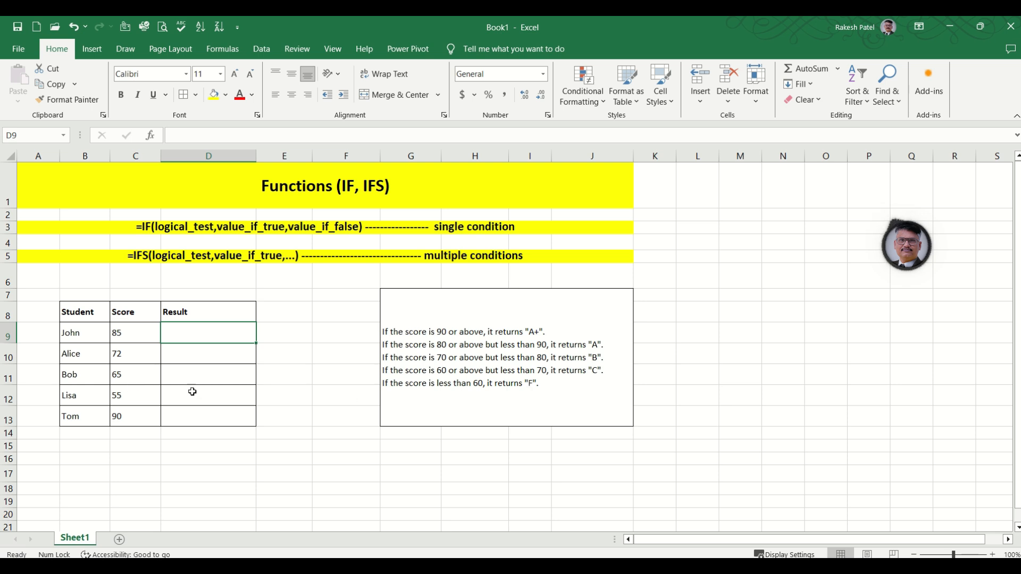
pyautogui.moveTo(125, 338); pyautogui.dragTo(127, 413)
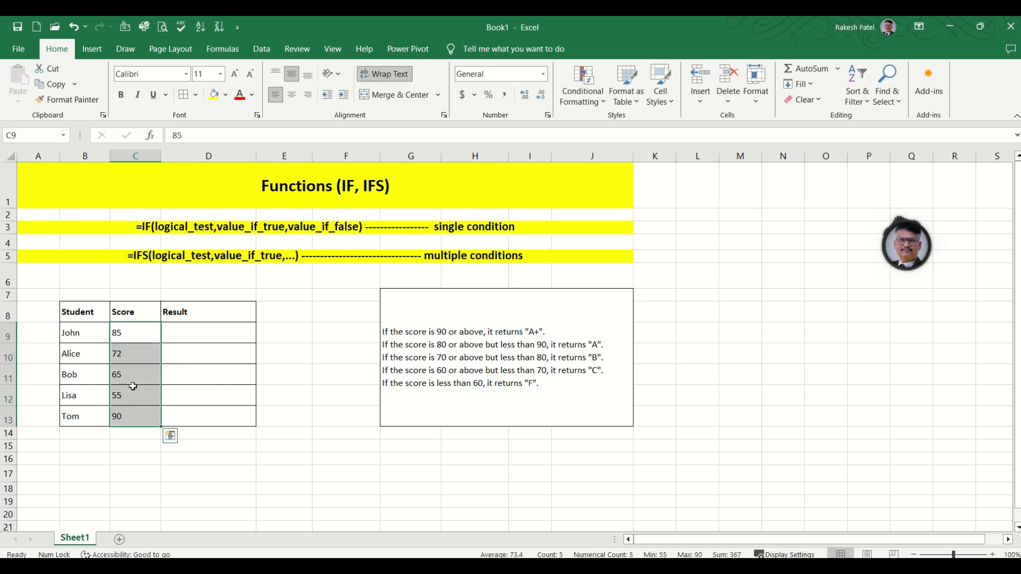
pyautogui.click(137, 341)
pyautogui.click(137, 352)
pyautogui.click(139, 379)
pyautogui.click(137, 401)
pyautogui.click(139, 416)
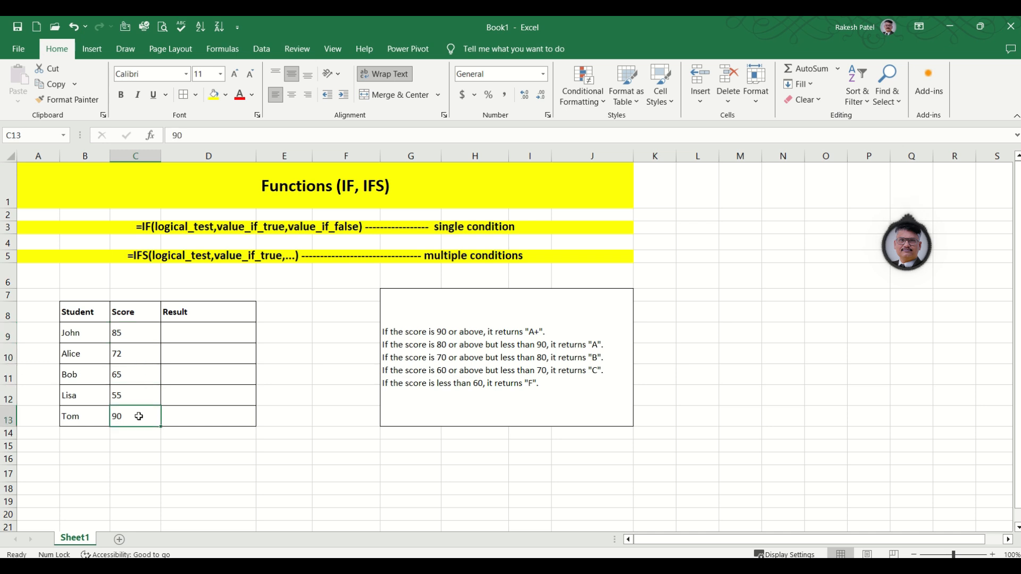
# Start a formula in D9 with an IF that returns "A+" when C9>90, leaving the false argument open.
pyautogui.click(221, 337)
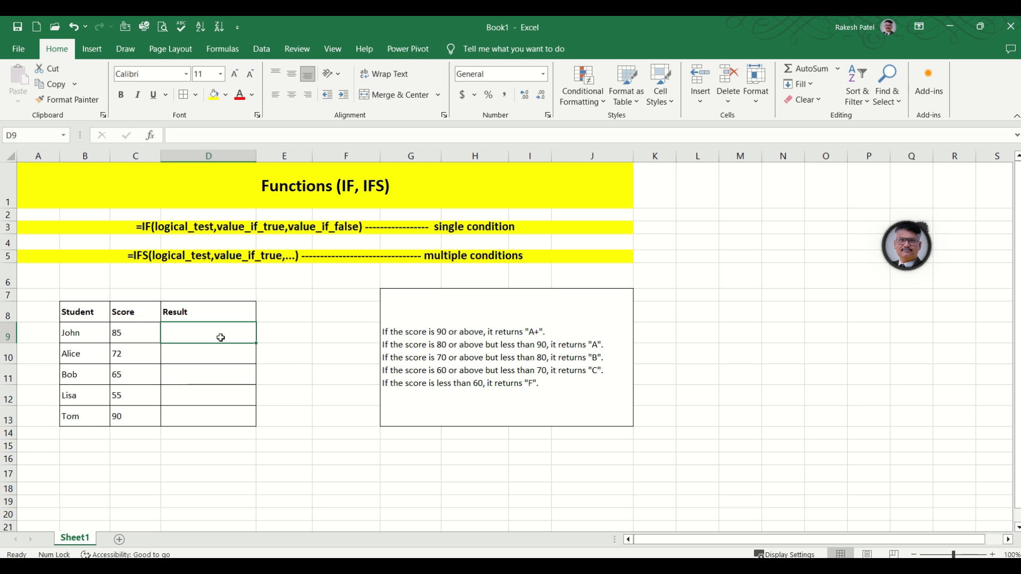
pyautogui.write('=IF(')
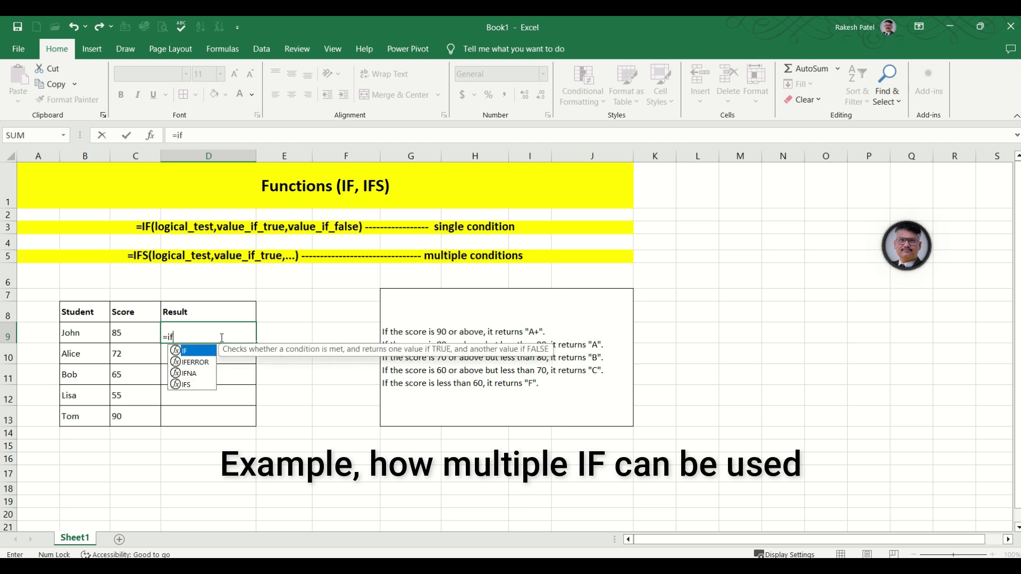
pyautogui.press('Left')
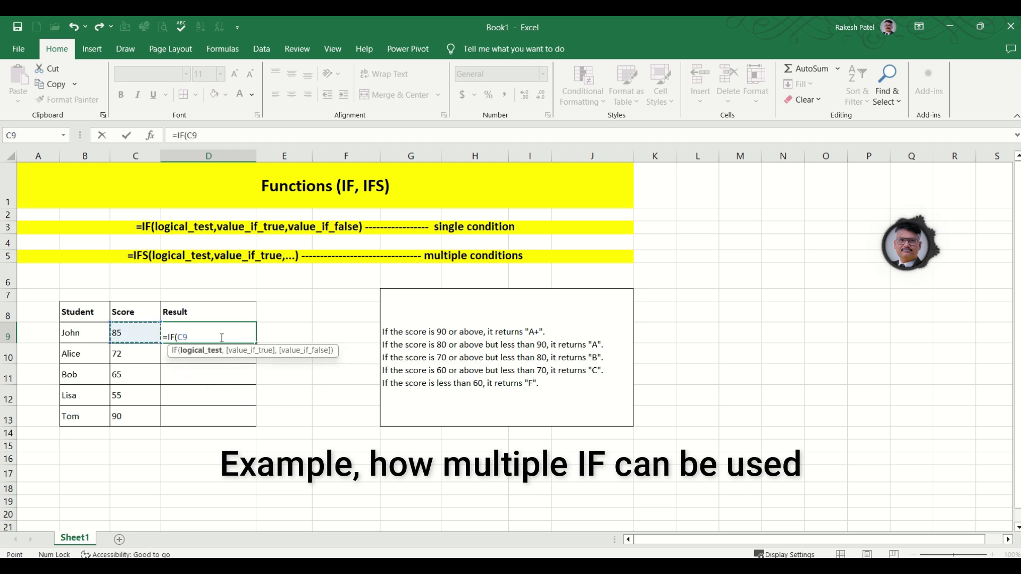
pyautogui.write('>90')
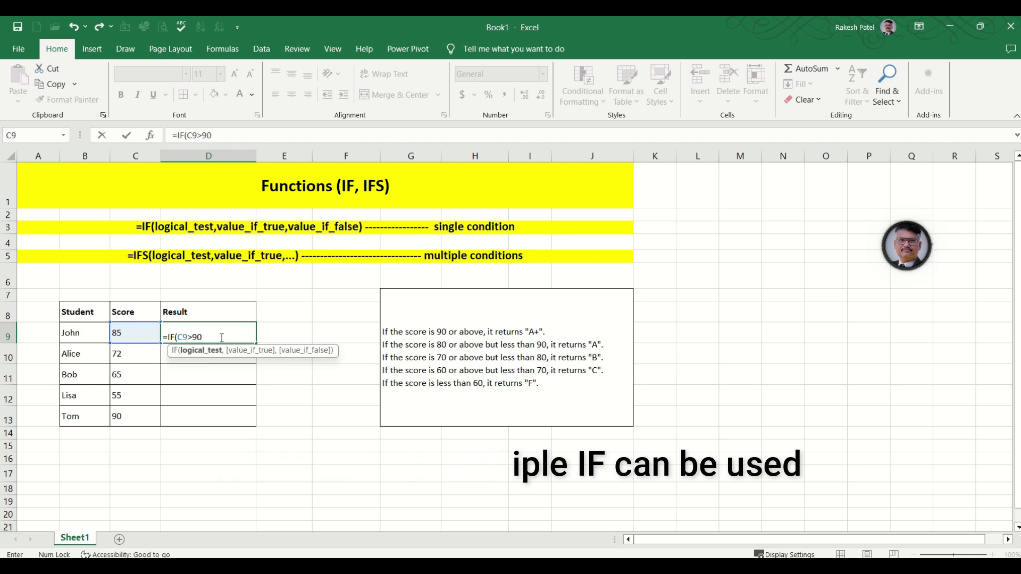
pyautogui.write(',"A')
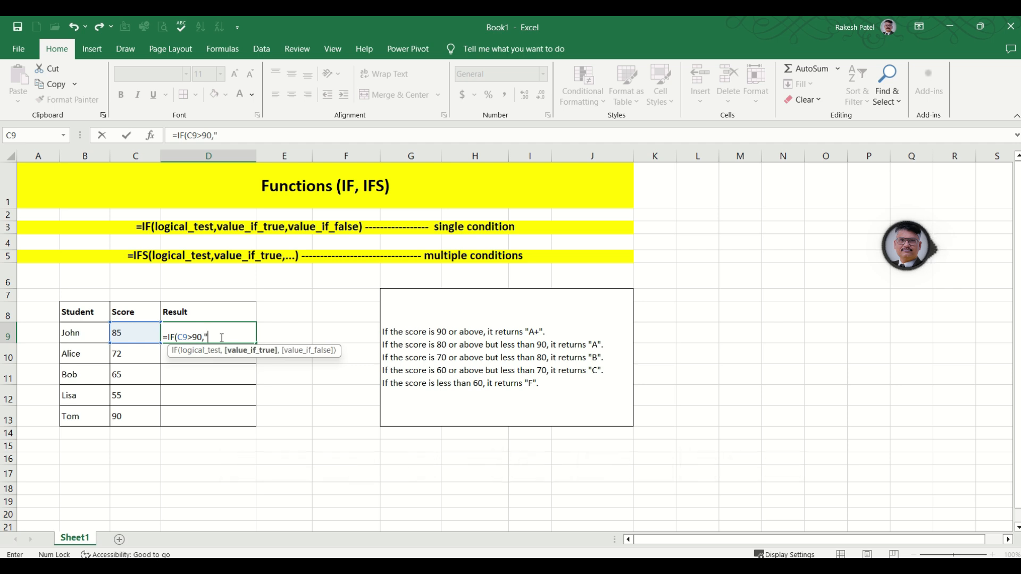
pyautogui.write('+",')
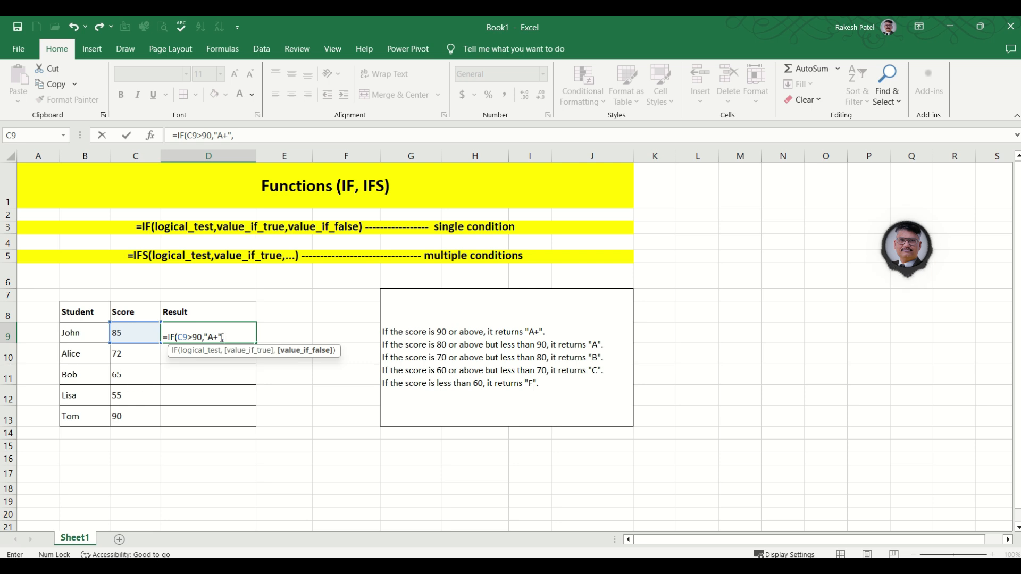
# Nest a second IF in the D9 formula's false argument that returns "A" when C9>80.
pyautogui.write('if')
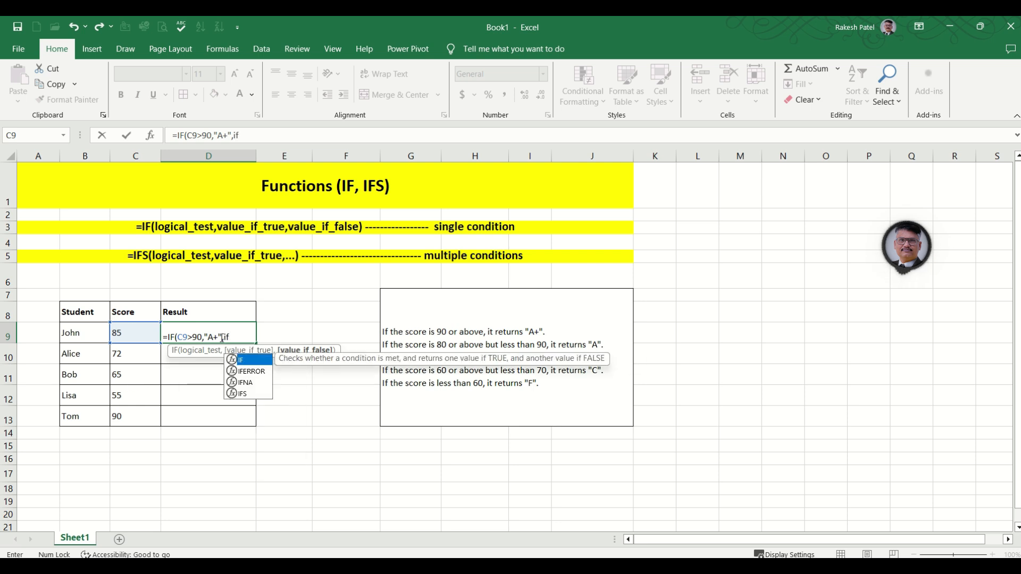
pyautogui.press('Tab')
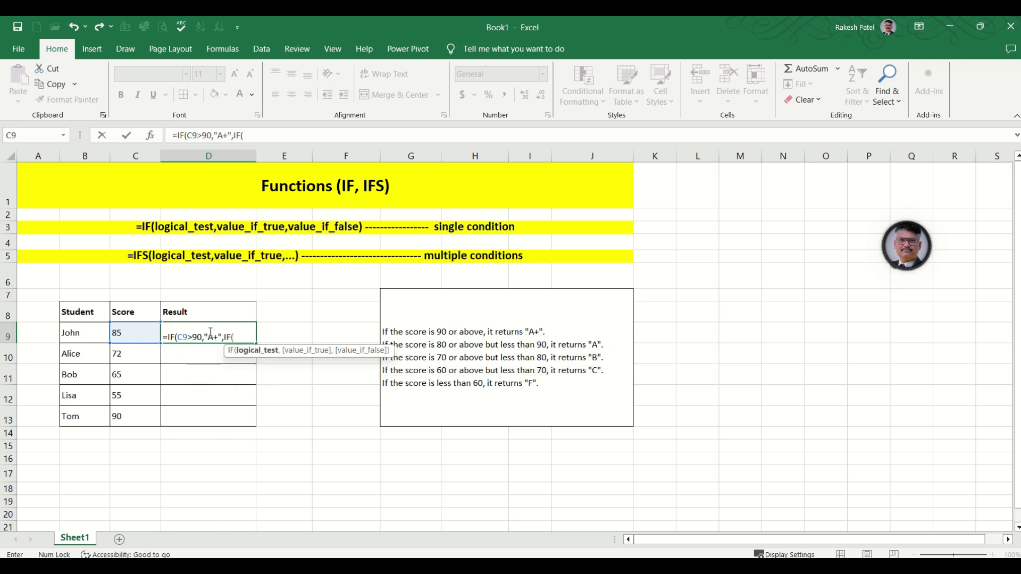
pyautogui.click(127, 331)
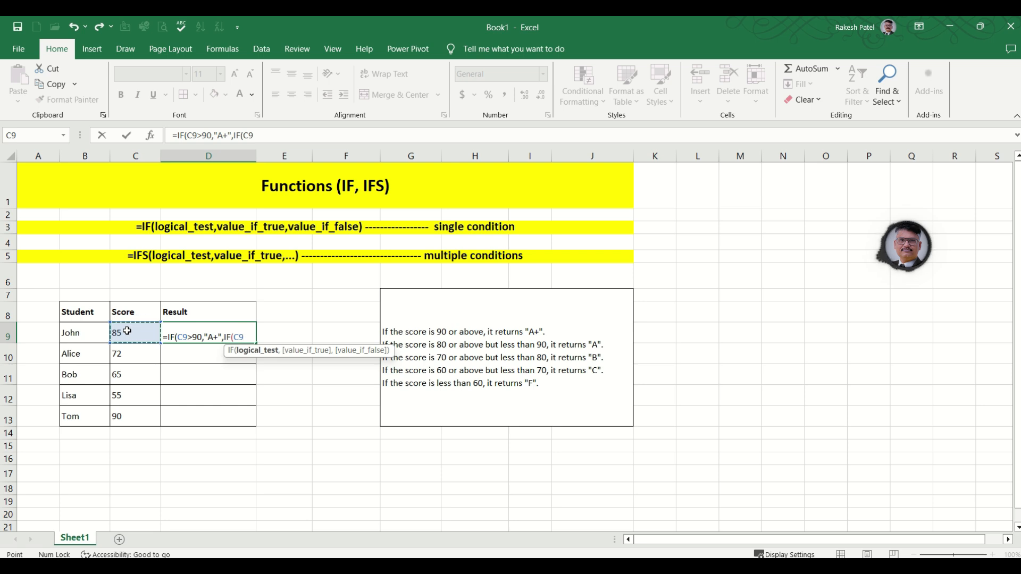
pyautogui.write('>')
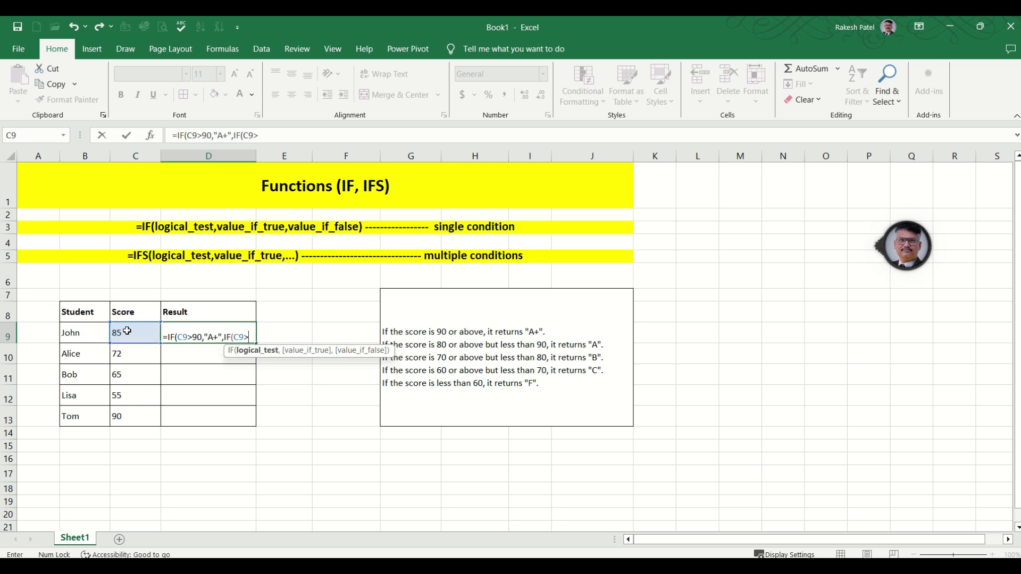
pyautogui.write('80')
pyautogui.write(',"A",')
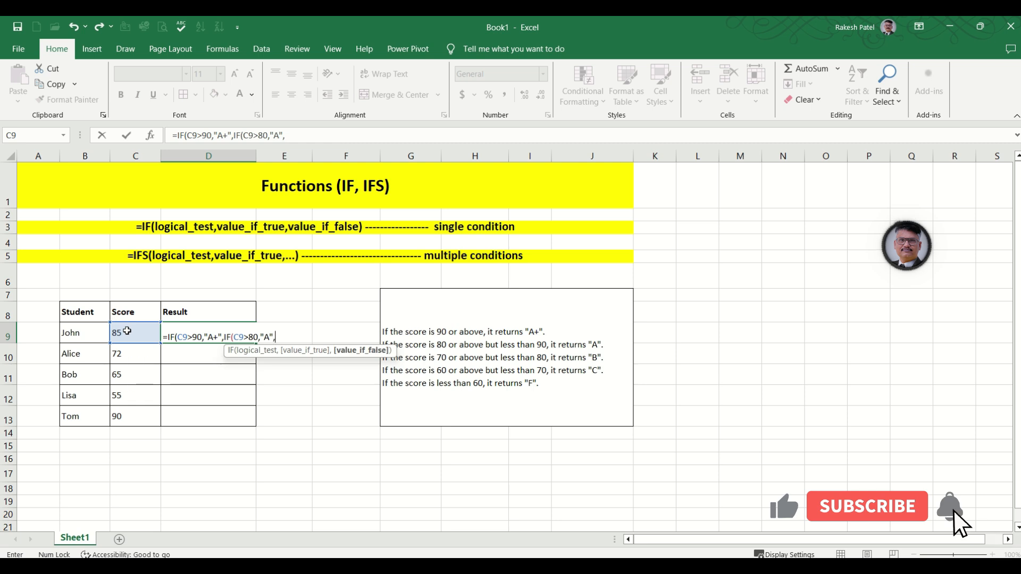
# Nest a third IF in the D9 formula that returns "B" when C9>70, and begin its false argument.
pyautogui.write('IF(')
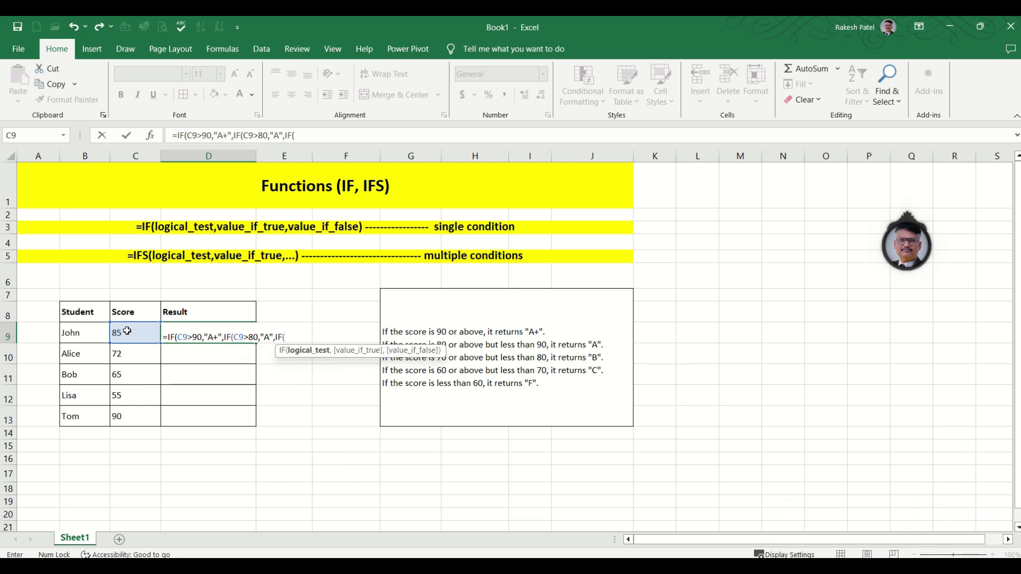
pyautogui.click(127, 331)
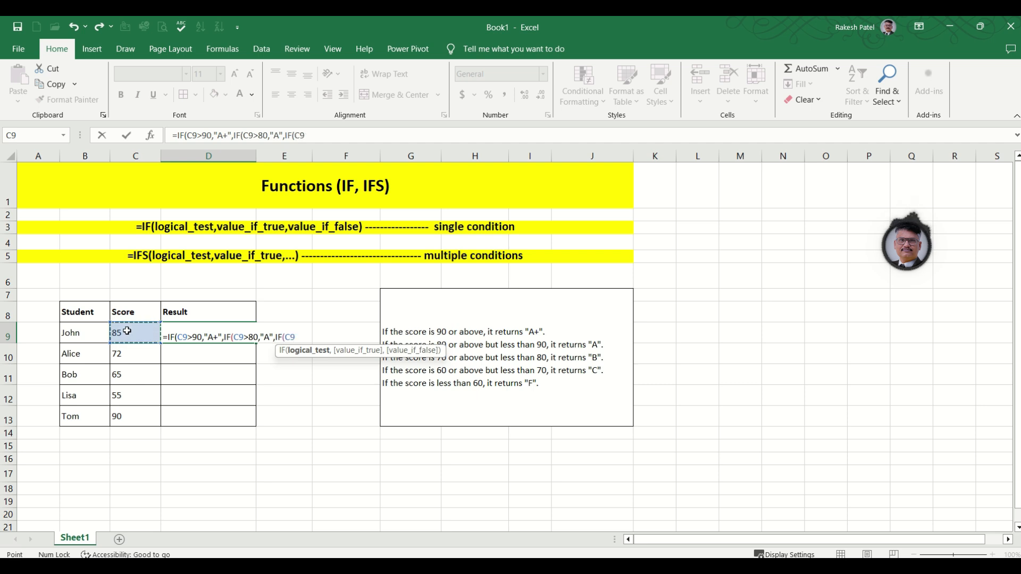
pyautogui.write('>')
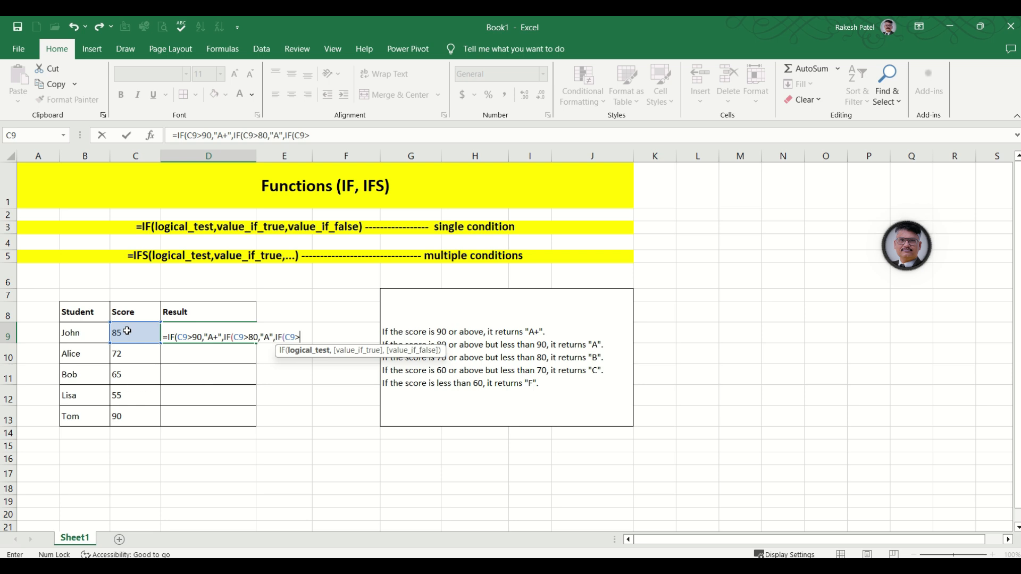
pyautogui.write('70,"')
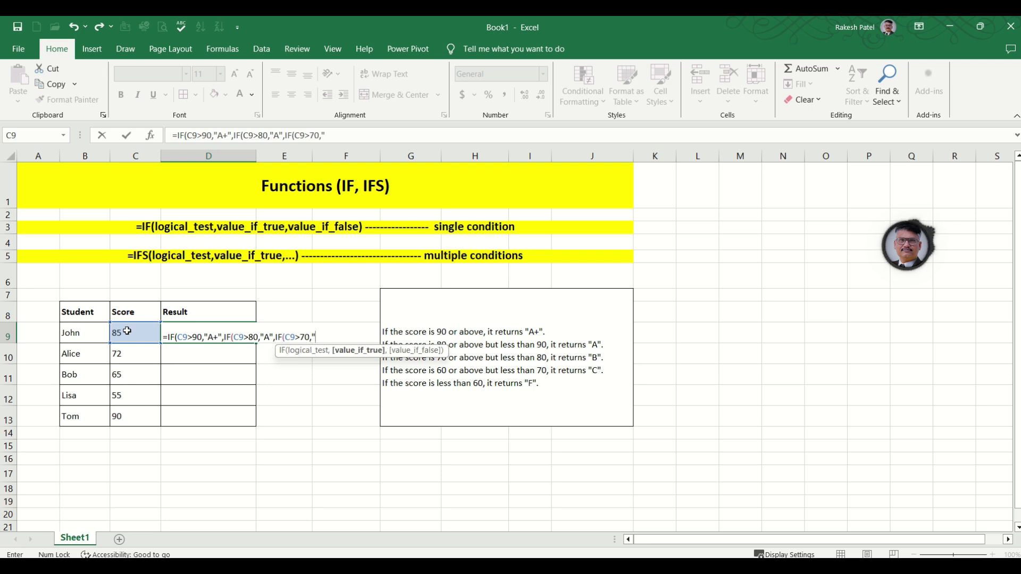
pyautogui.write('B",I')
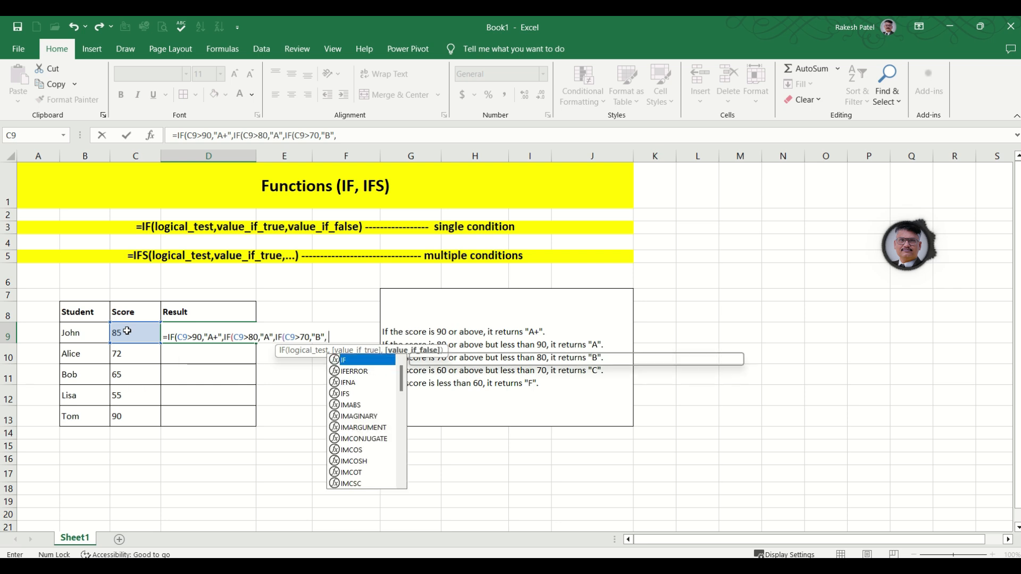
# Nest a fourth IF that returns "C" when C9>60 and "F" otherwise, then close all four parentheses and enter the formula.
pyautogui.write('F(')
pyautogui.click(126, 331)
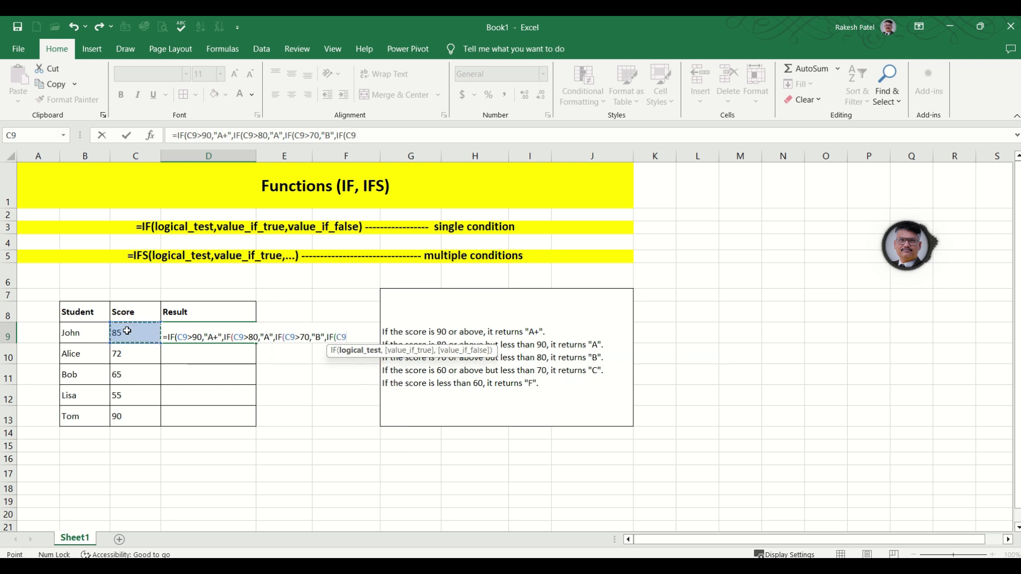
pyautogui.write('>')
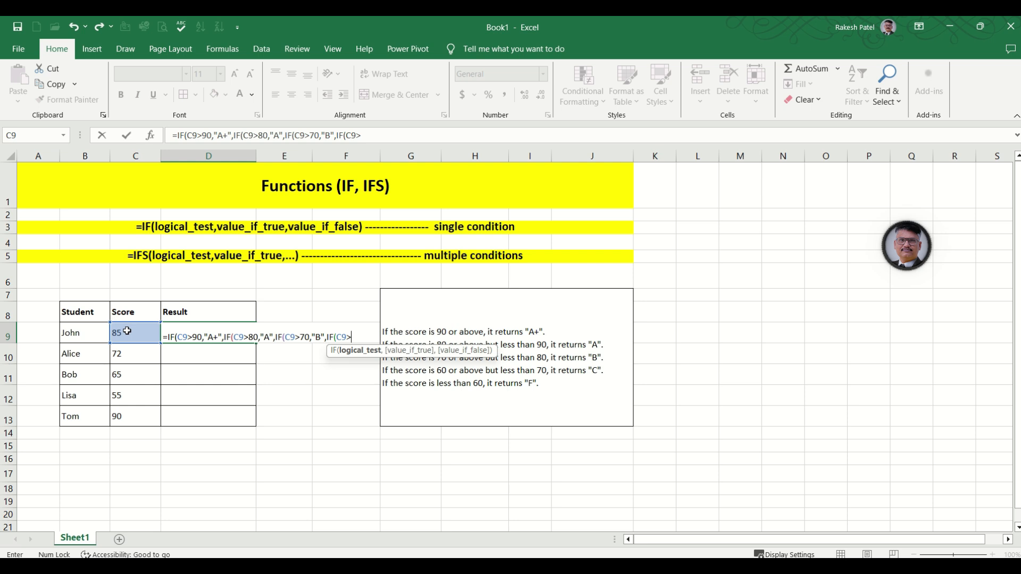
pyautogui.write('60,"C",')
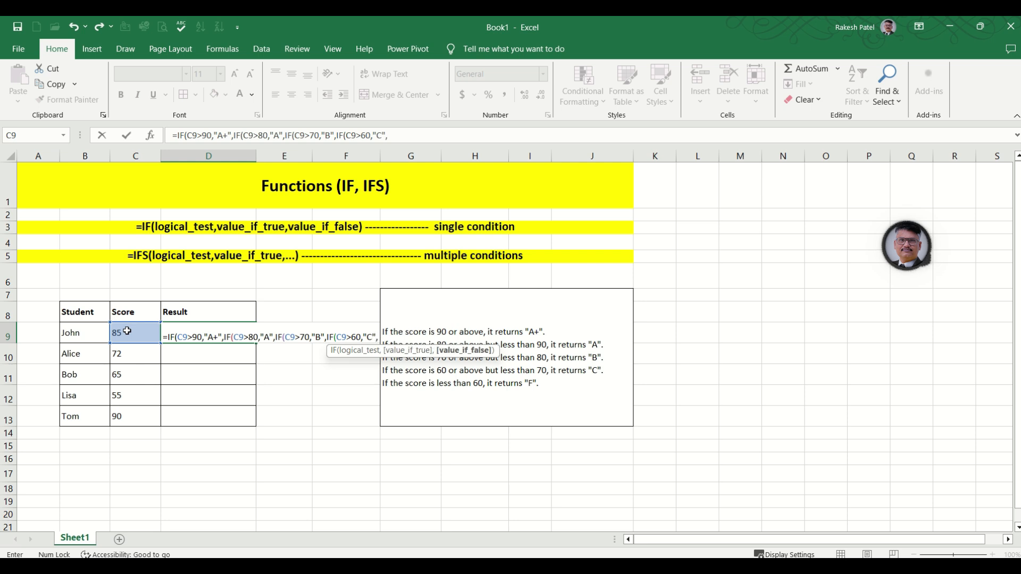
pyautogui.write('"F"')
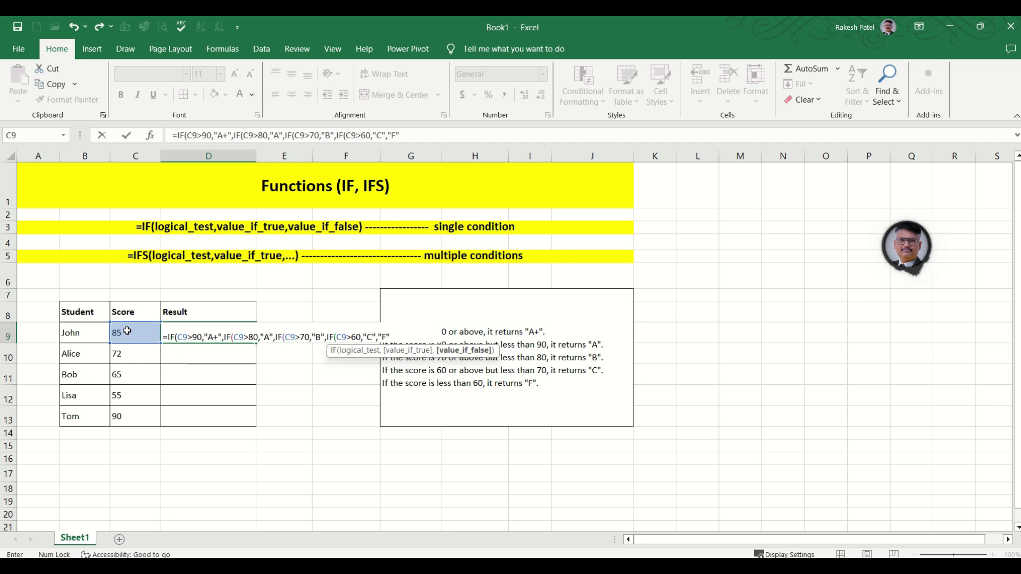
pyautogui.write('))')
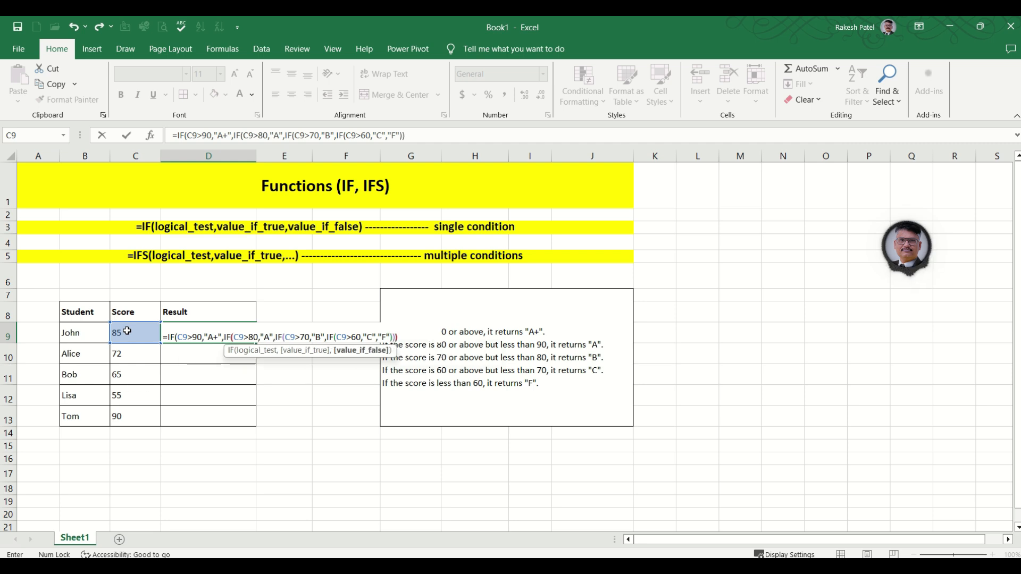
pyautogui.write('))')
pyautogui.press('Return')
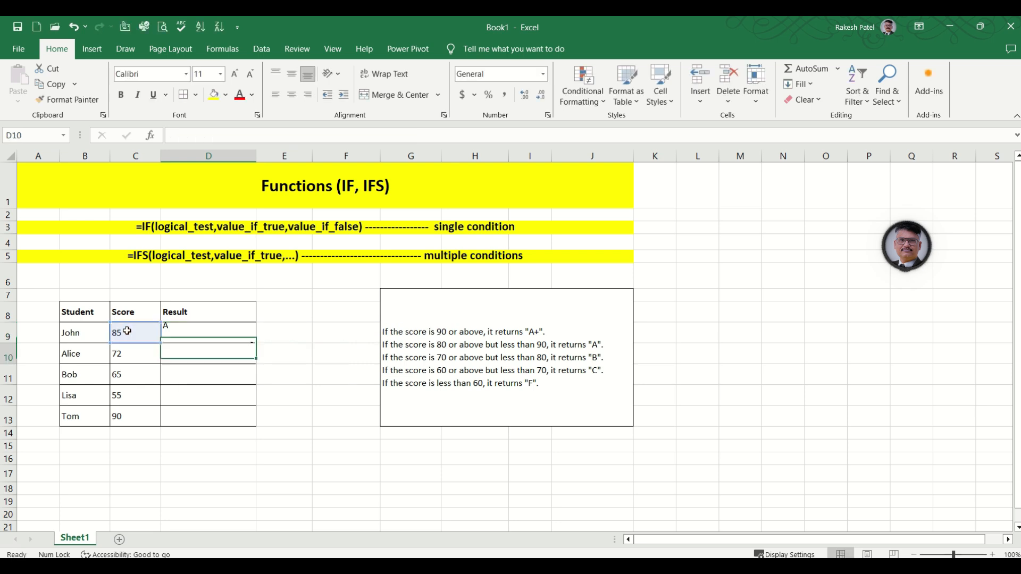
# Set the score in C9 to 91 to test the top grade of the nested IF formula.
pyautogui.press('Up')
pyautogui.click(127, 332)
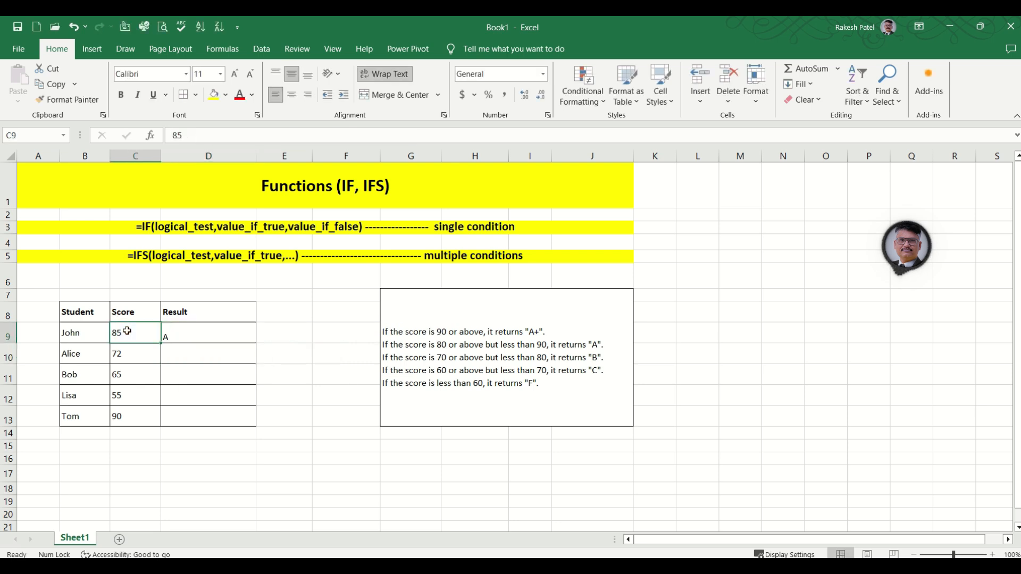
pyautogui.write('91')
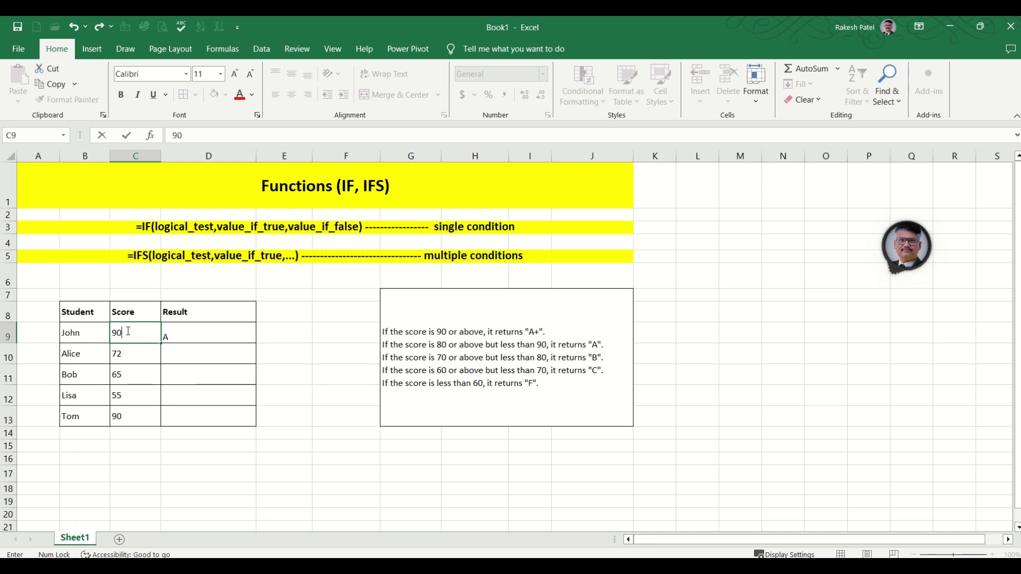
pyautogui.press('Return')
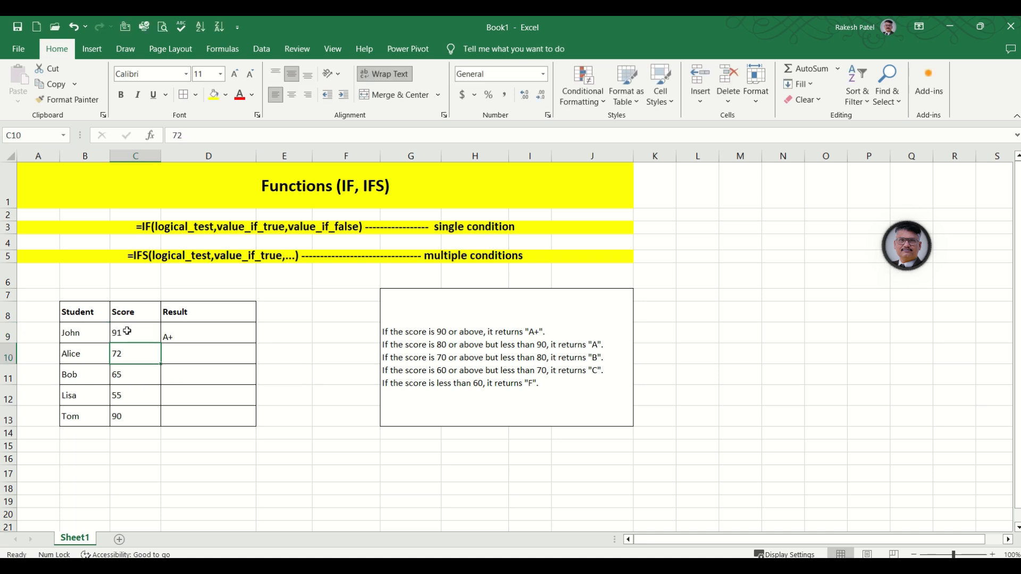
# Set the score in C9 to 90 to test the formula at the A+ boundary.
pyautogui.click(127, 331)
pyautogui.write('90')
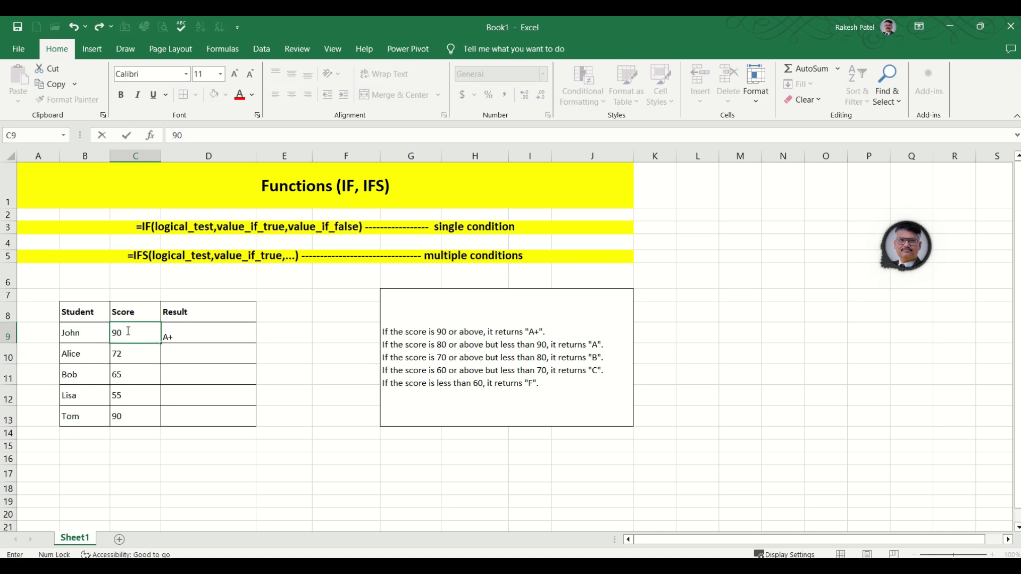
pyautogui.press('Tab')
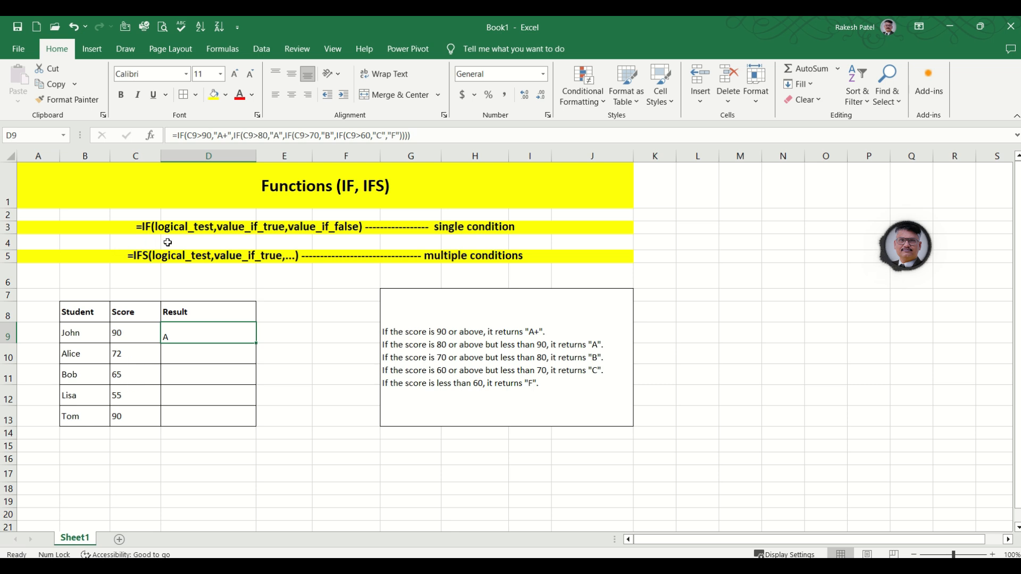
# Change all four comparisons in the D9 nested IF formula to >= for 90, 80, 70 and 60, and enter it.
pyautogui.press('F2')
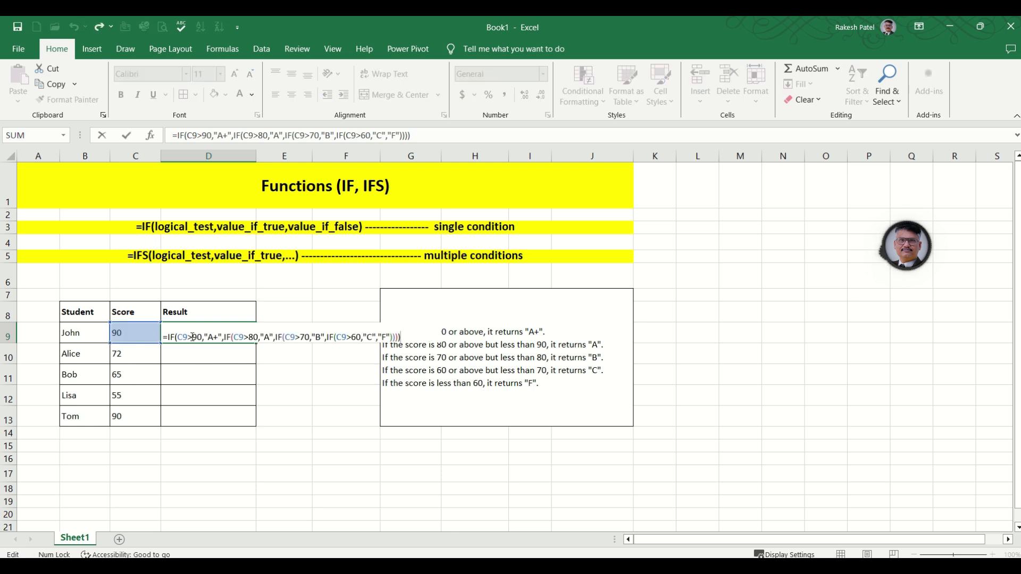
pyautogui.click(193, 337)
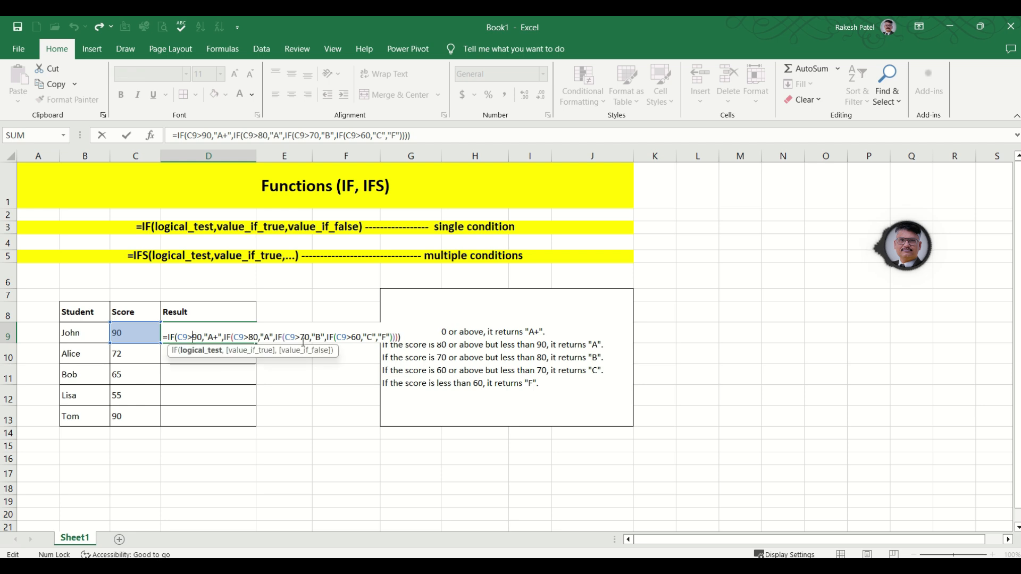
pyautogui.write('=')
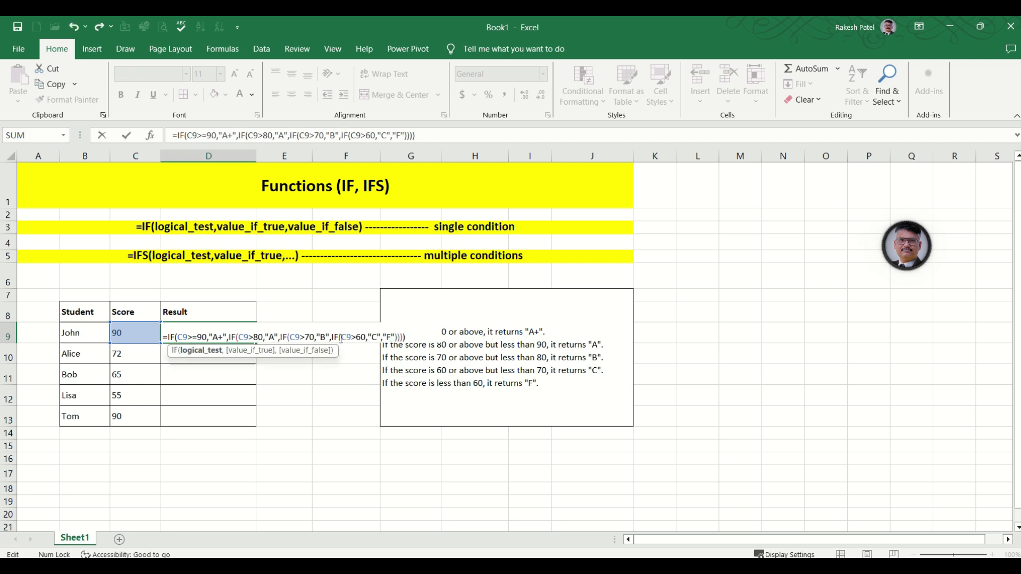
pyautogui.click(260, 336)
pyautogui.write('=')
pyautogui.click(313, 337)
pyautogui.write('=')
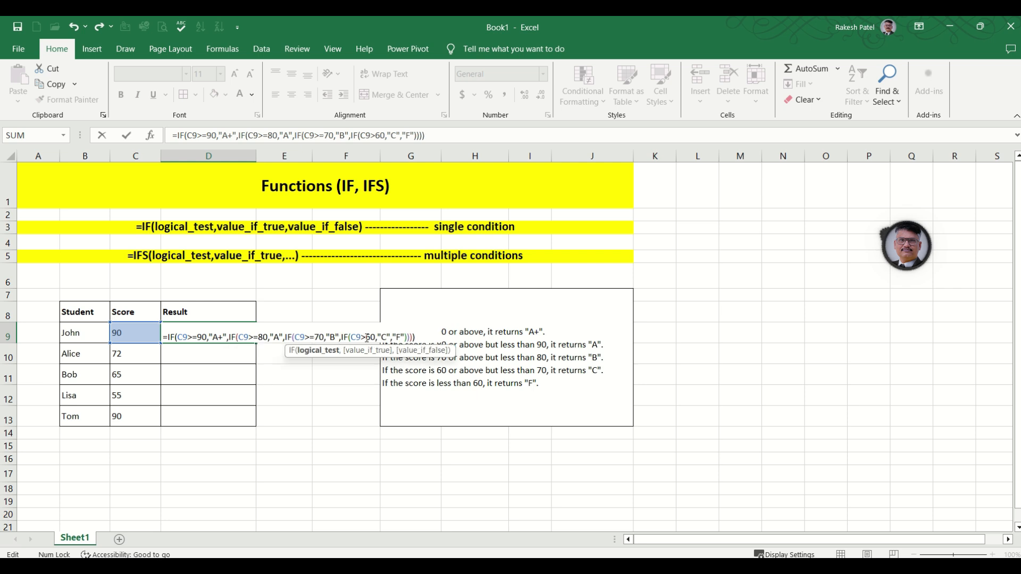
pyautogui.click(367, 337)
pyautogui.write('=')
pyautogui.press('Return')
# Fill the corrected D9 grading formula down the Result column through D13.
pyautogui.press('Up')
pyautogui.press('Left')
pyautogui.press('Right')
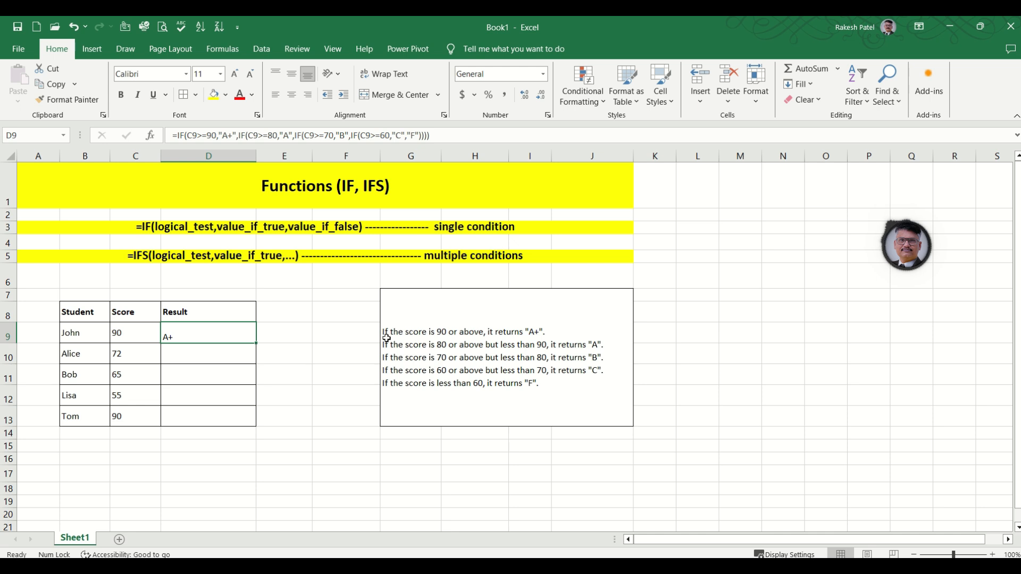
pyautogui.moveTo(255, 346); pyautogui.dragTo(257, 426)
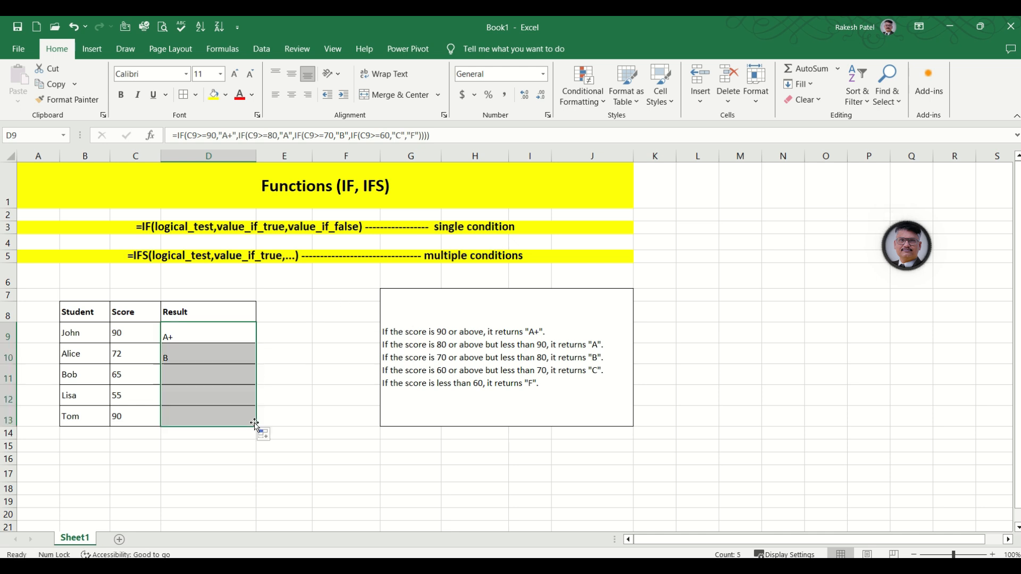
# Compare the filled grades in the Result column with the scores beside them.
pyautogui.click(242, 396)
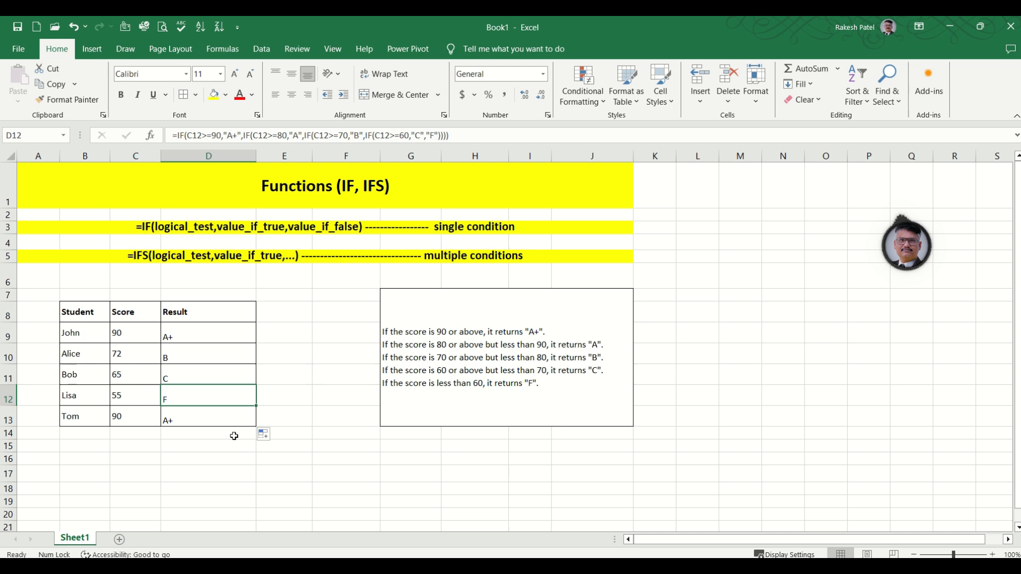
pyautogui.click(140, 398)
pyautogui.click(135, 376)
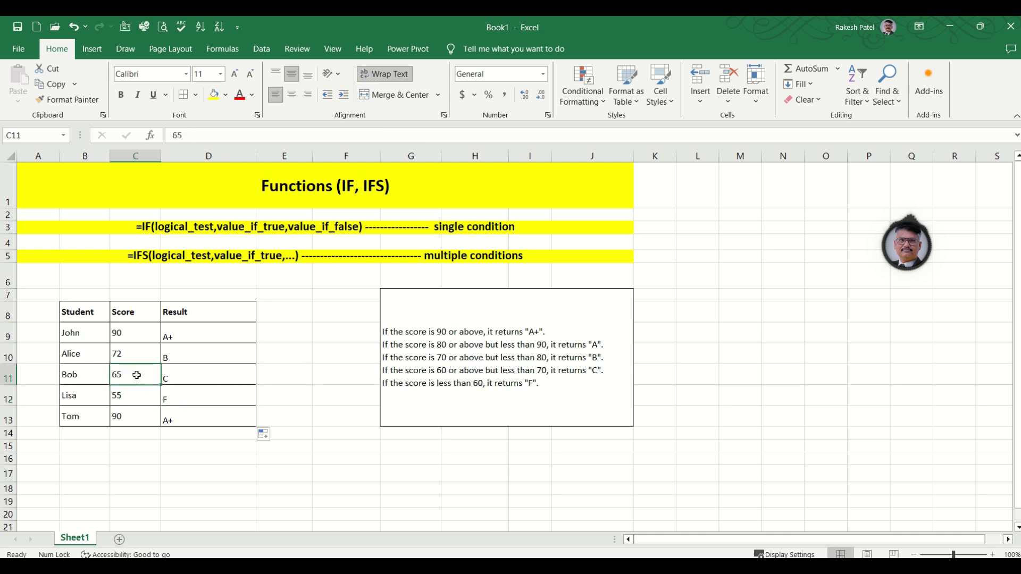
pyautogui.click(135, 355)
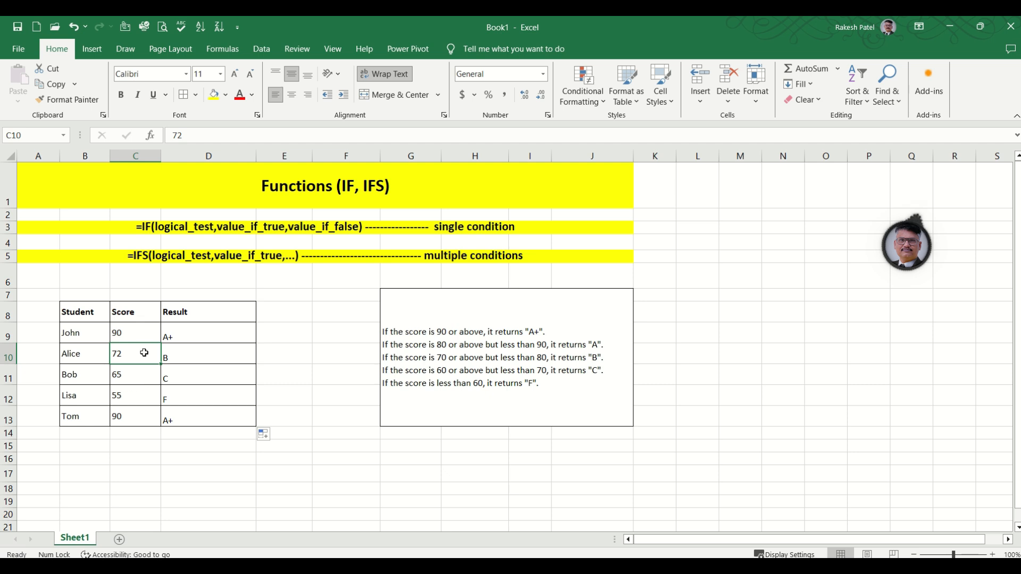
pyautogui.click(137, 341)
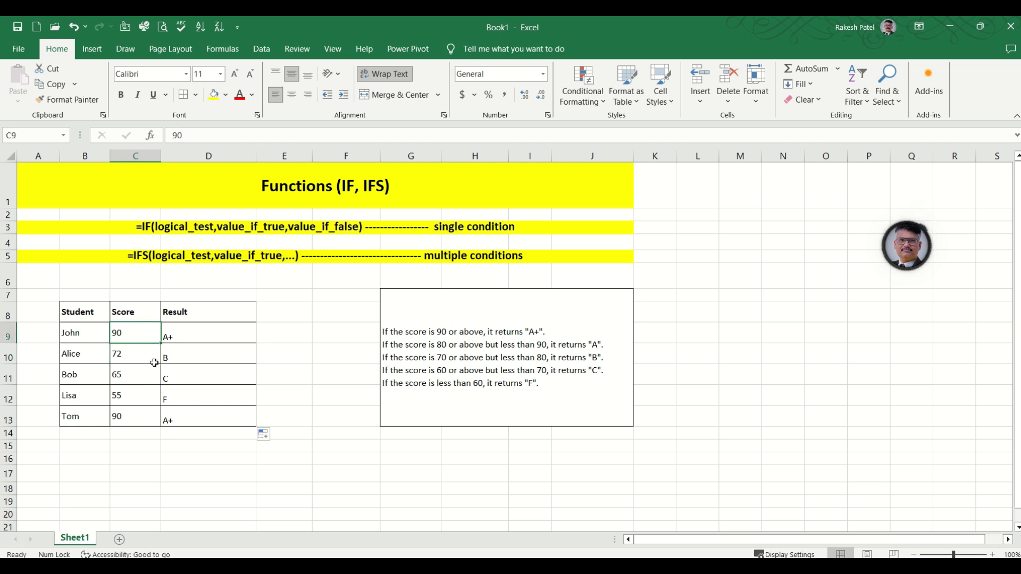
pyautogui.click(183, 358)
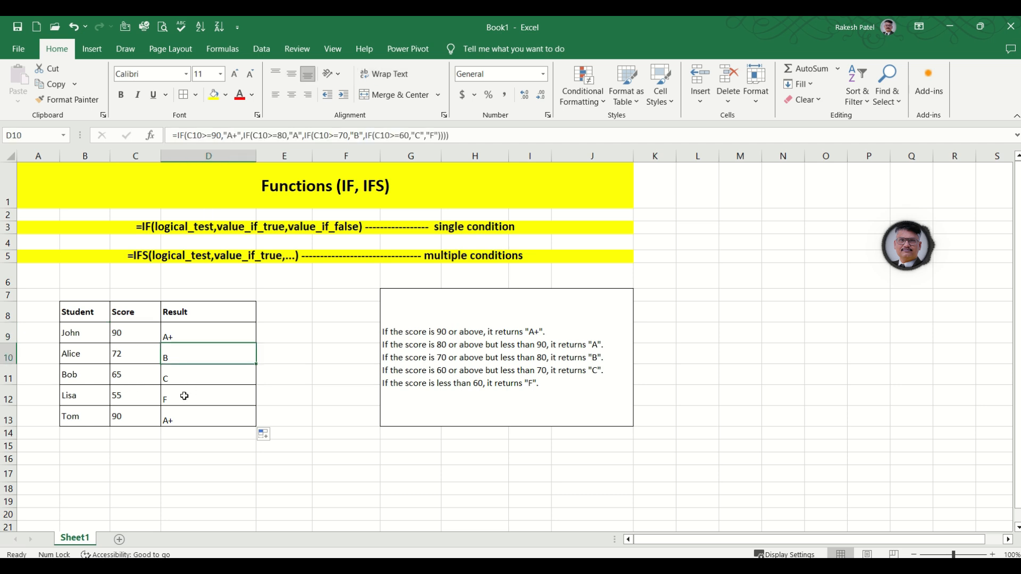
# Set the score in C13 to 85 to test the A grade.
pyautogui.click(142, 414)
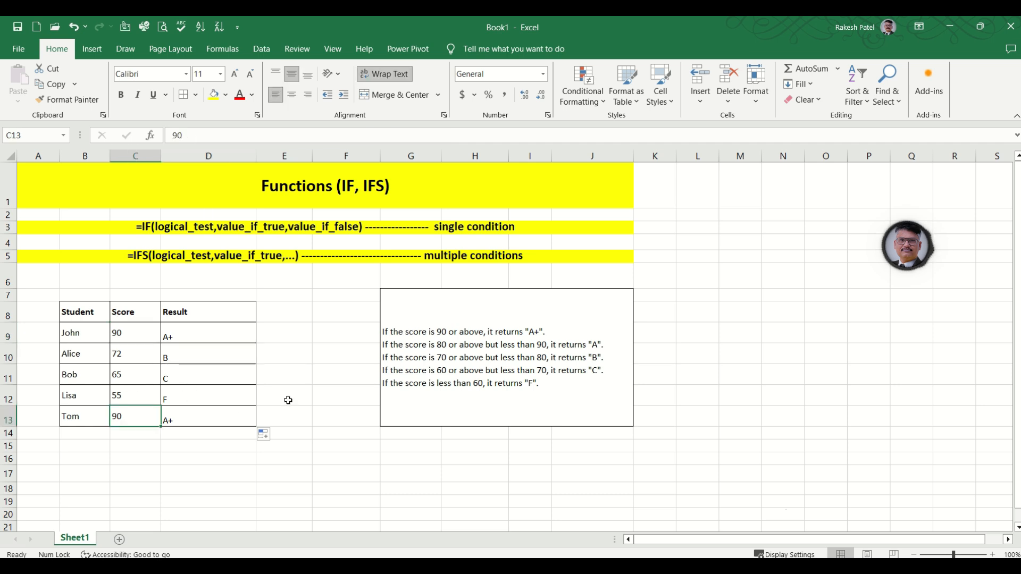
pyautogui.write('85')
pyautogui.press('Tab')
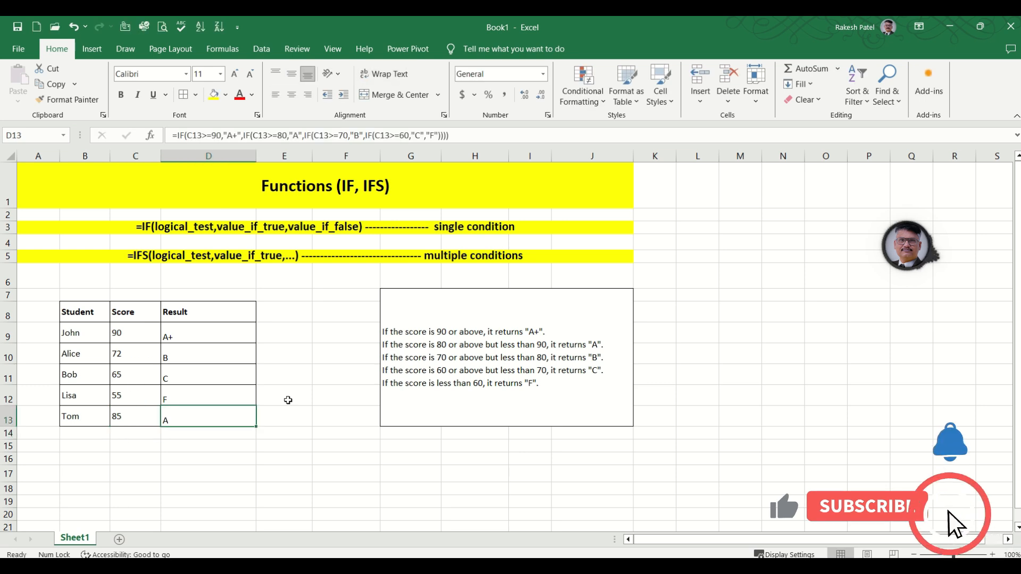
# Rename the header in D8 as "Result using IF".
pyautogui.press('Up')
pyautogui.press('Up')
pyautogui.press('Up')
pyautogui.press('Up')
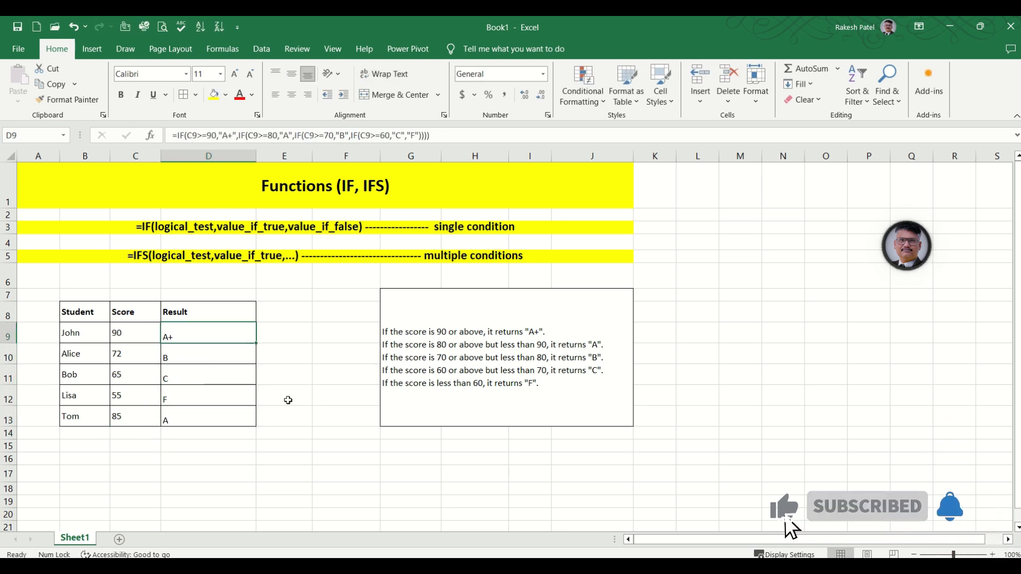
pyautogui.press('Up')
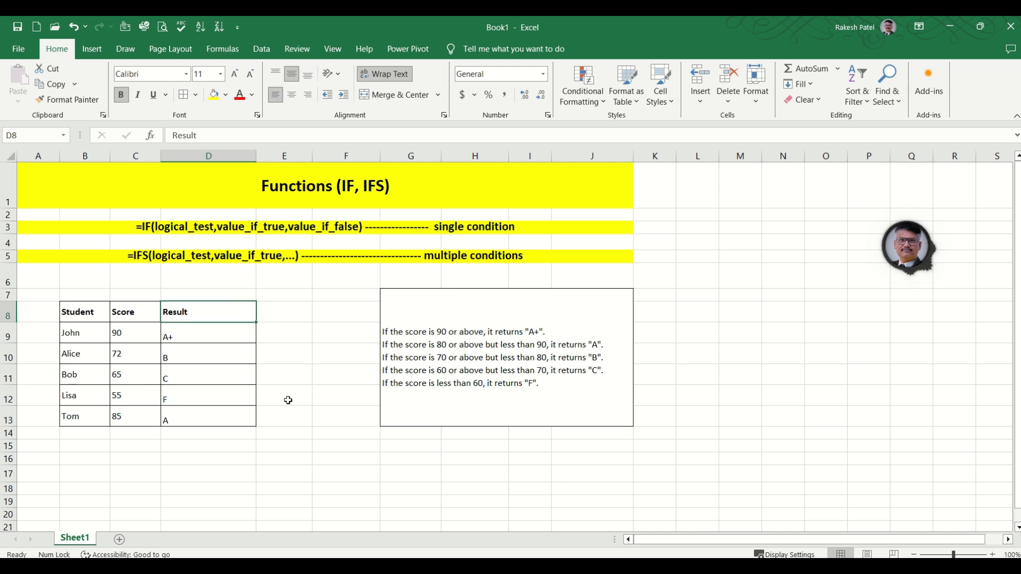
pyautogui.press('F2')
pyautogui.write('IF')
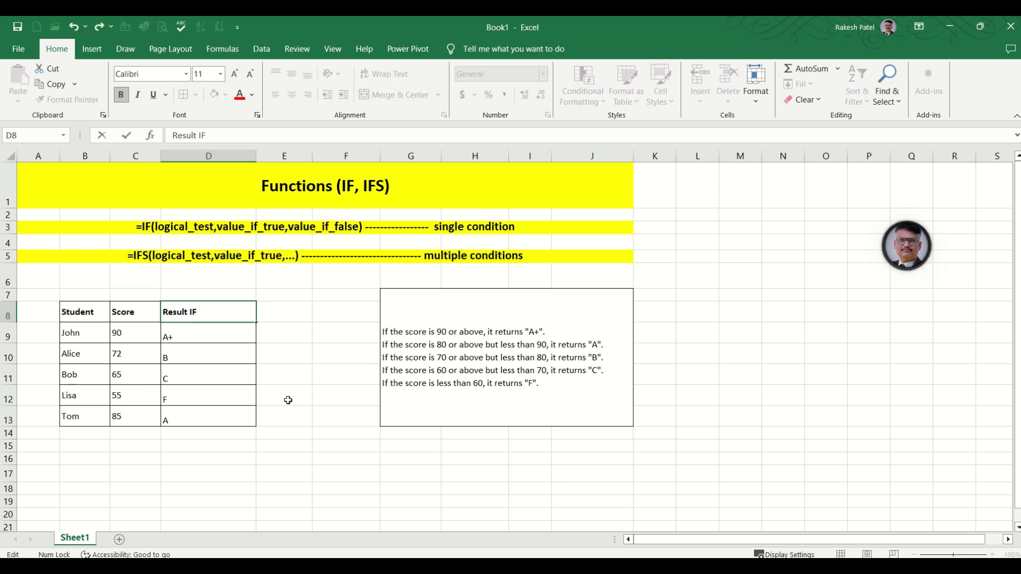
pyautogui.press('BackSpace')
pyautogui.press('BackSpace')
pyautogui.write('using IF')
pyautogui.press('Return')
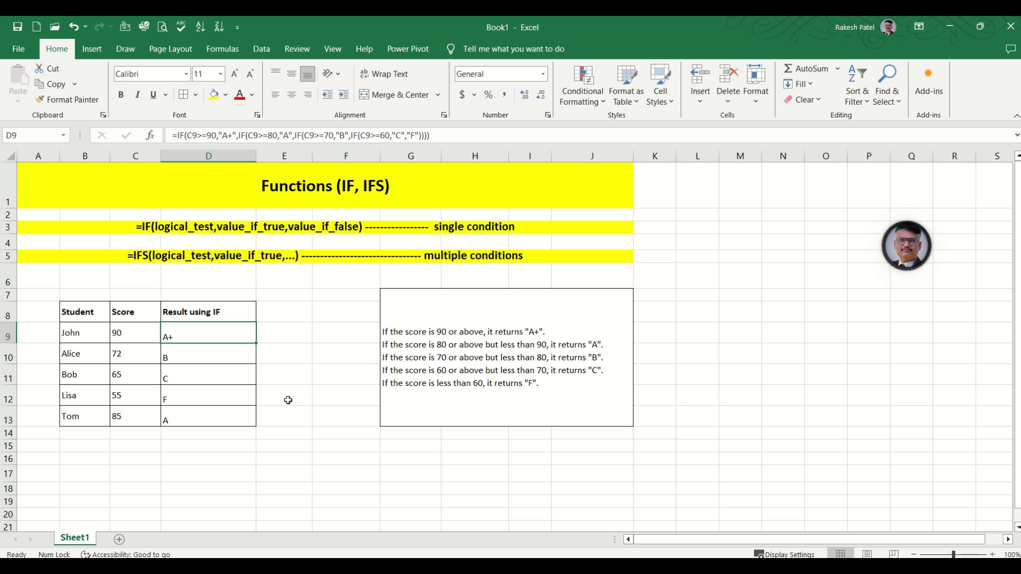
# Copy the D8 header into E8, change it to "Result using IFS", and widen column E so it fits on one line.
pyautogui.press('Right')
pyautogui.press('Up')
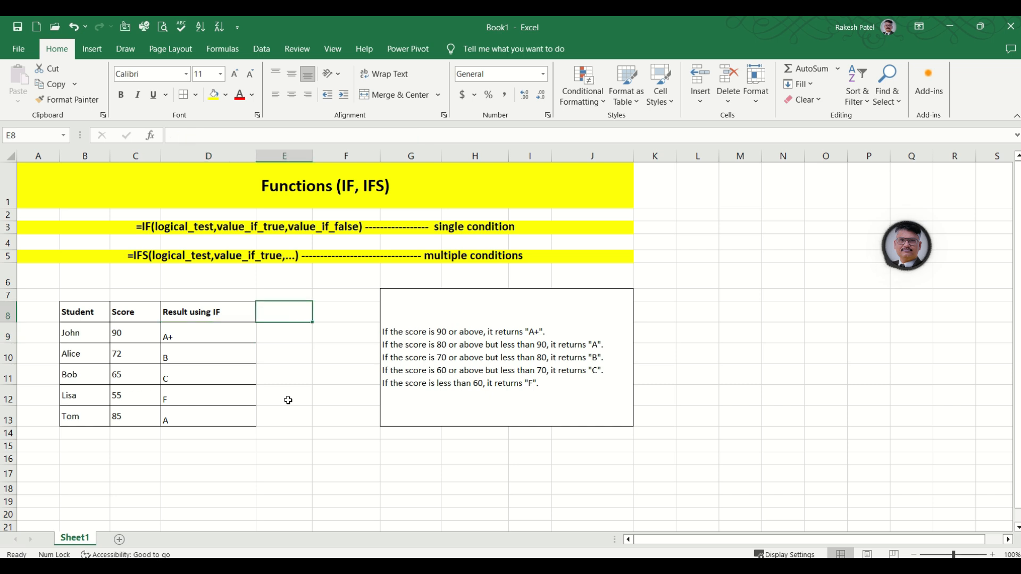
pyautogui.hotkey('ctrl', 'r')
pyautogui.press('F2')
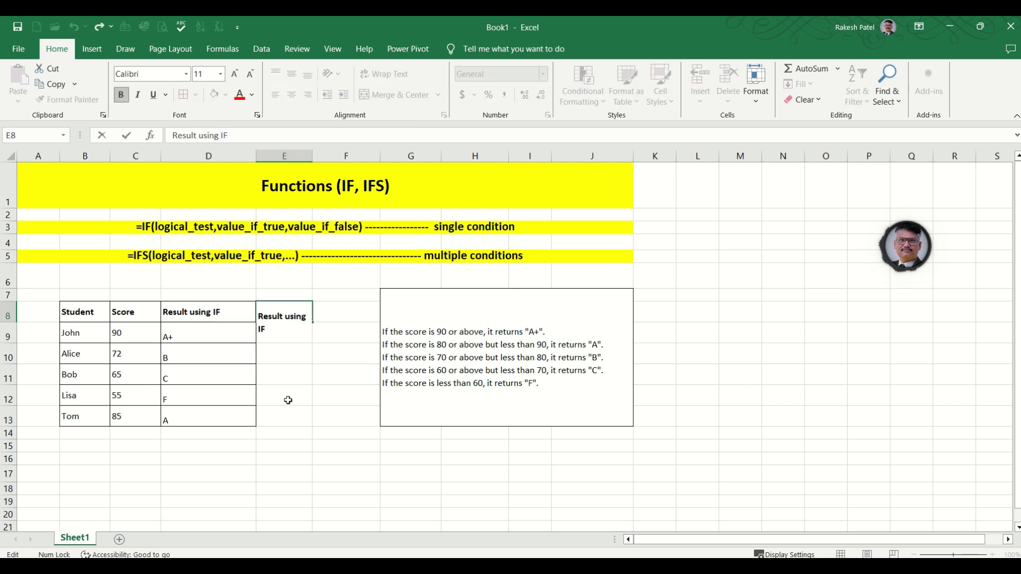
pyautogui.write('S')
pyautogui.press('Return')
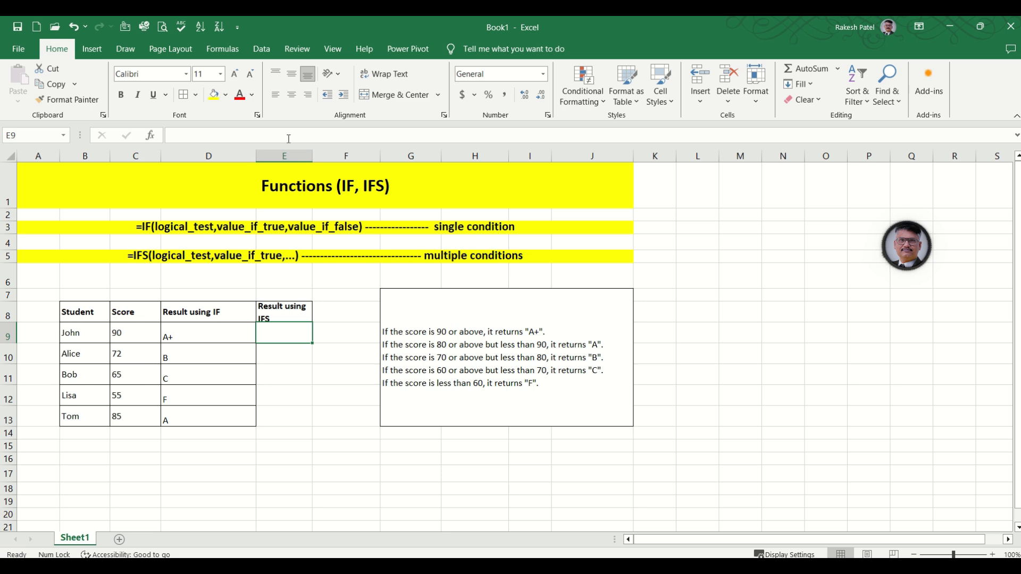
pyautogui.moveTo(312, 156); pyautogui.dragTo(350, 156)
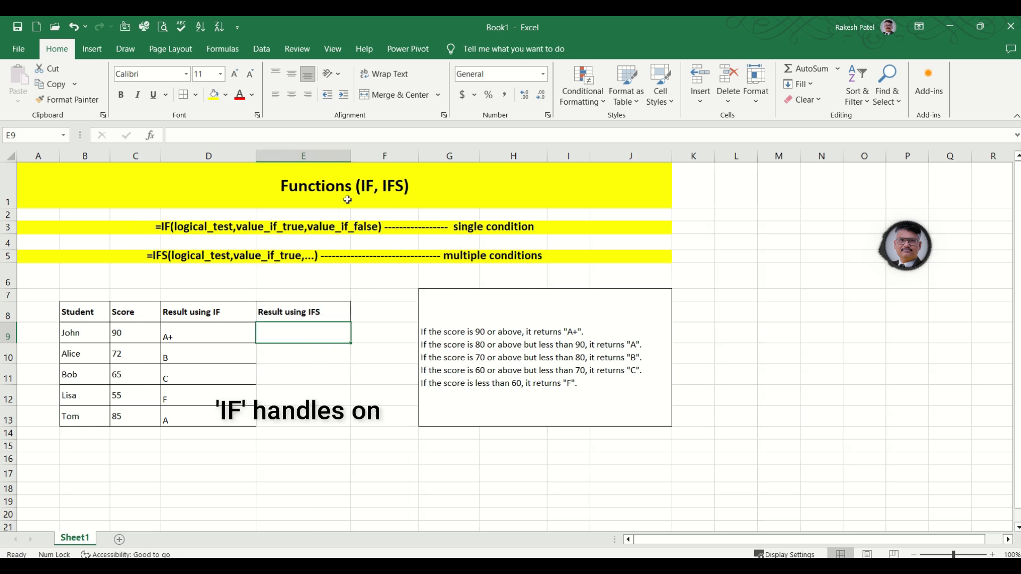
# Start an IFS formula in E9 whose first condition returns "A+" when C9>=90.
pyautogui.click(252, 333)
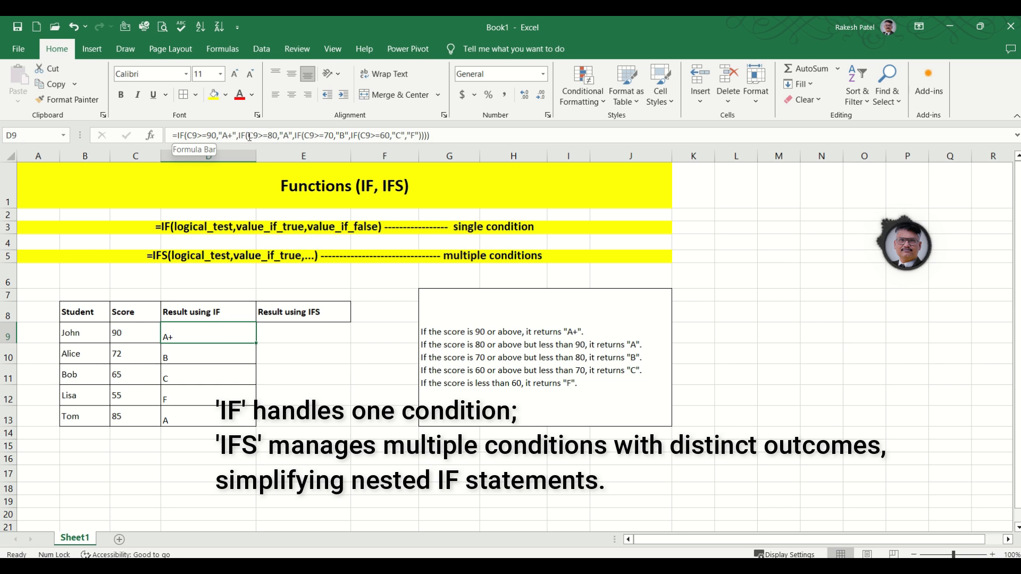
pyautogui.click(296, 327)
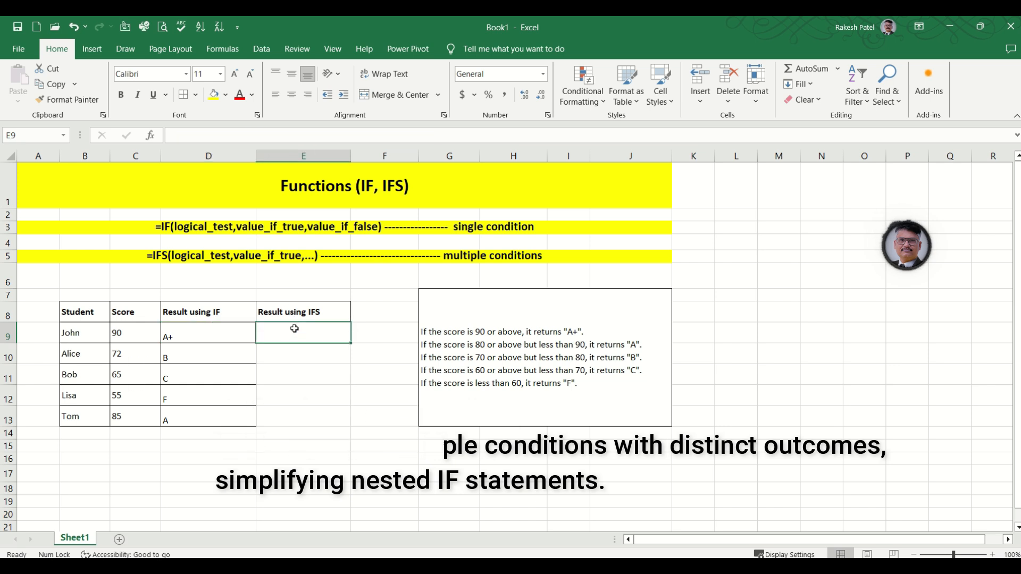
pyautogui.write('=IF(')
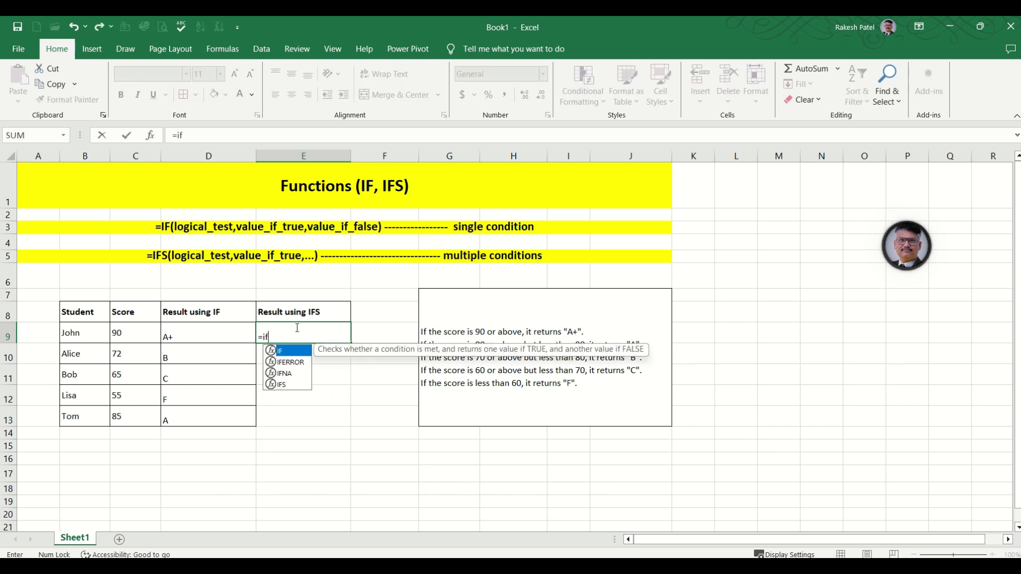
pyautogui.press('BackSpace')
pyautogui.write('S(')
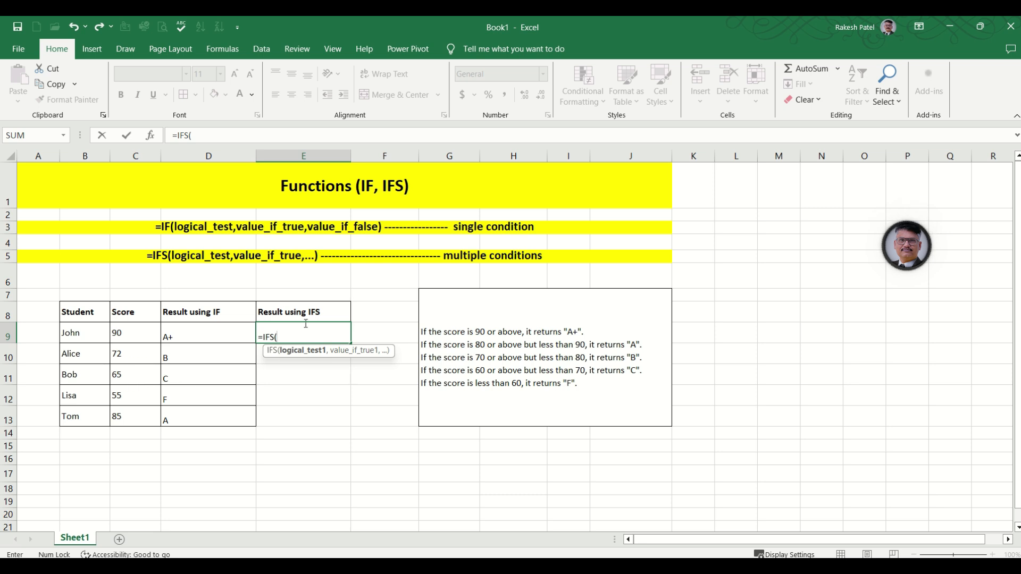
pyautogui.click(131, 330)
pyautogui.write('>=90,"A+')
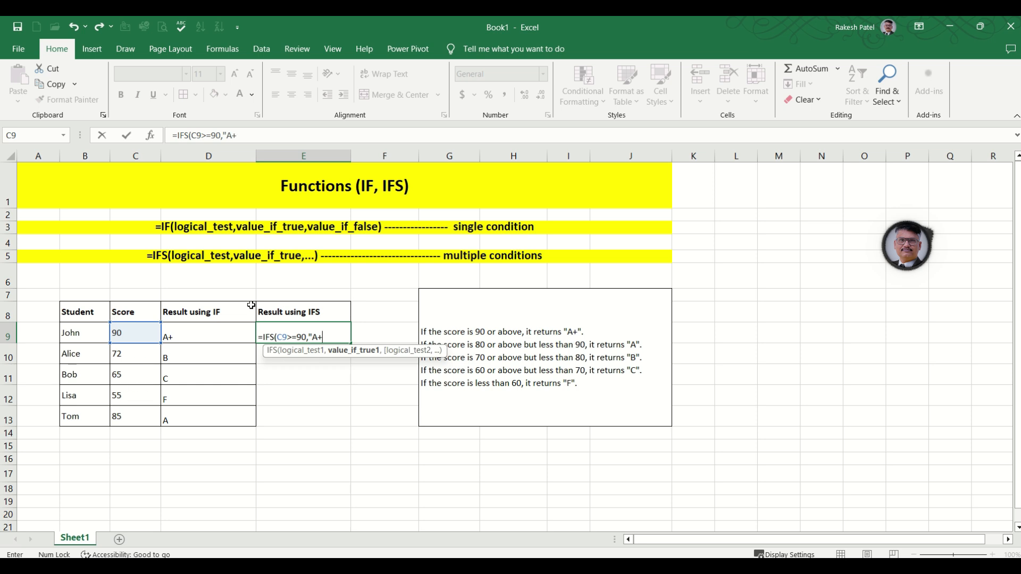
pyautogui.write('",')
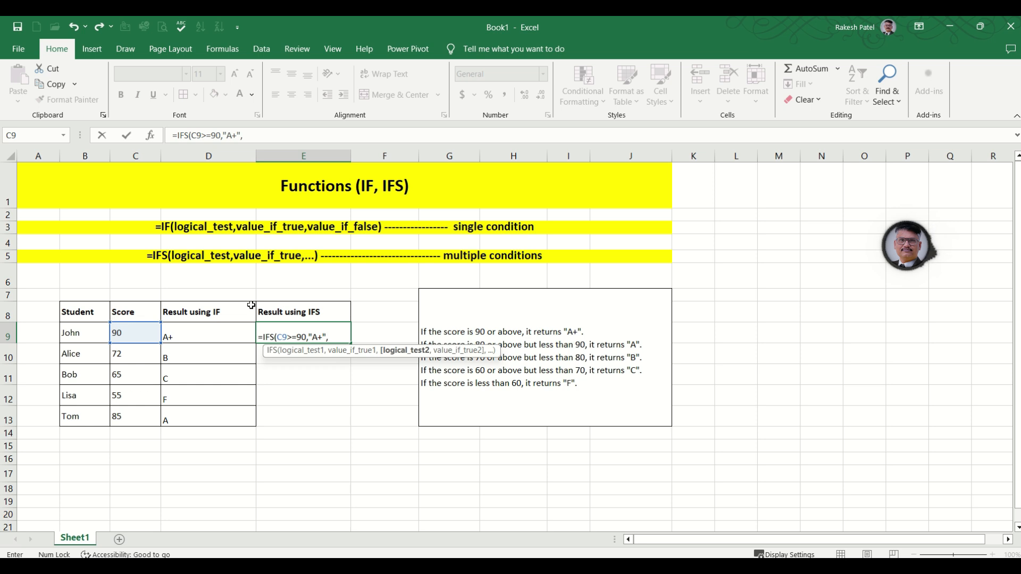
# Add a second condition to the E9 IFS formula that returns "A" when C9>=80.
pyautogui.click(127, 332)
pyautogui.write('>')
pyautogui.write('=80')
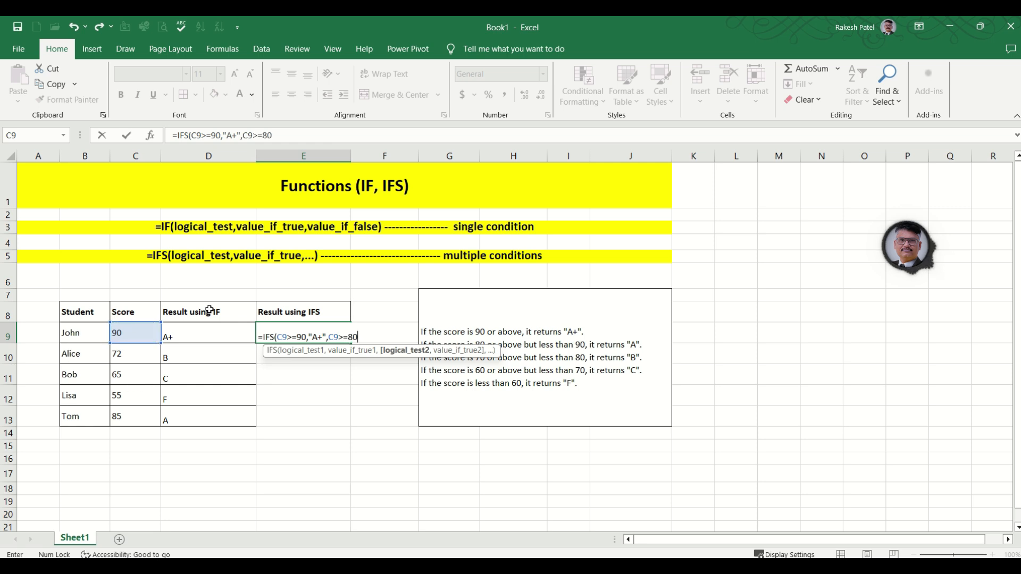
pyautogui.write(',"A",')
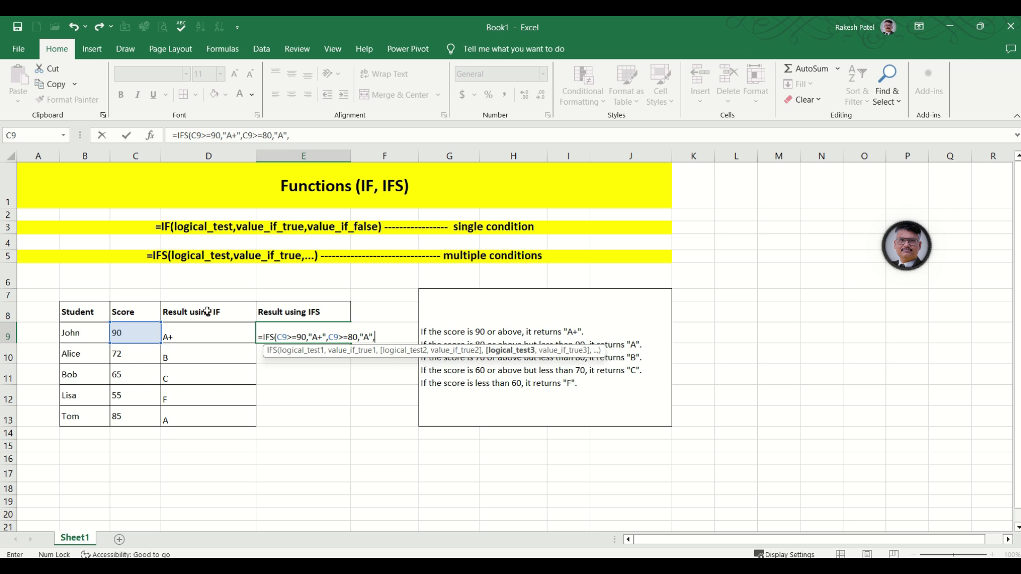
# Add a third condition to the E9 IFS formula that returns "B" when C9>=70.
pyautogui.click(144, 332)
pyautogui.write('>')
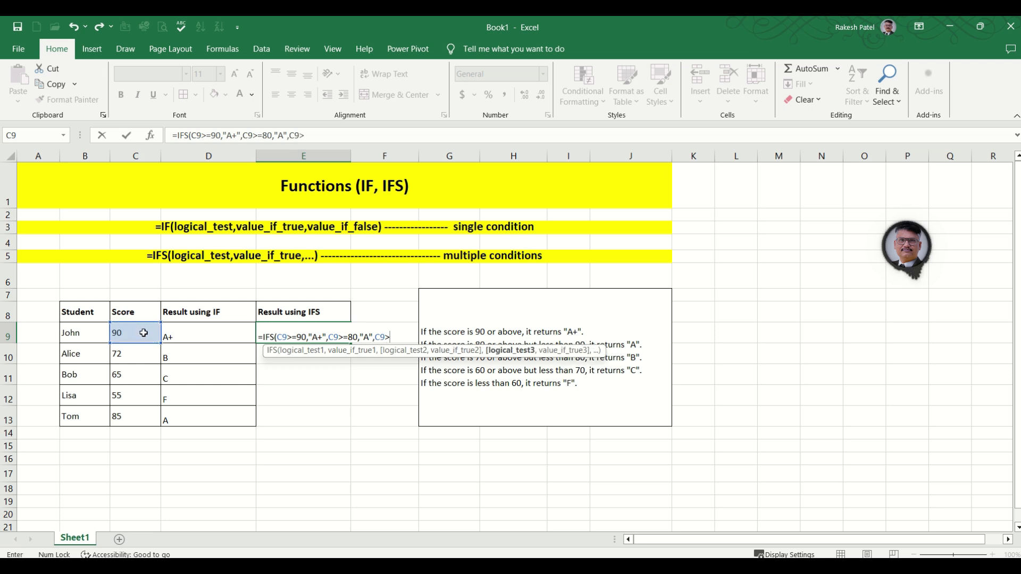
pyautogui.write('=70')
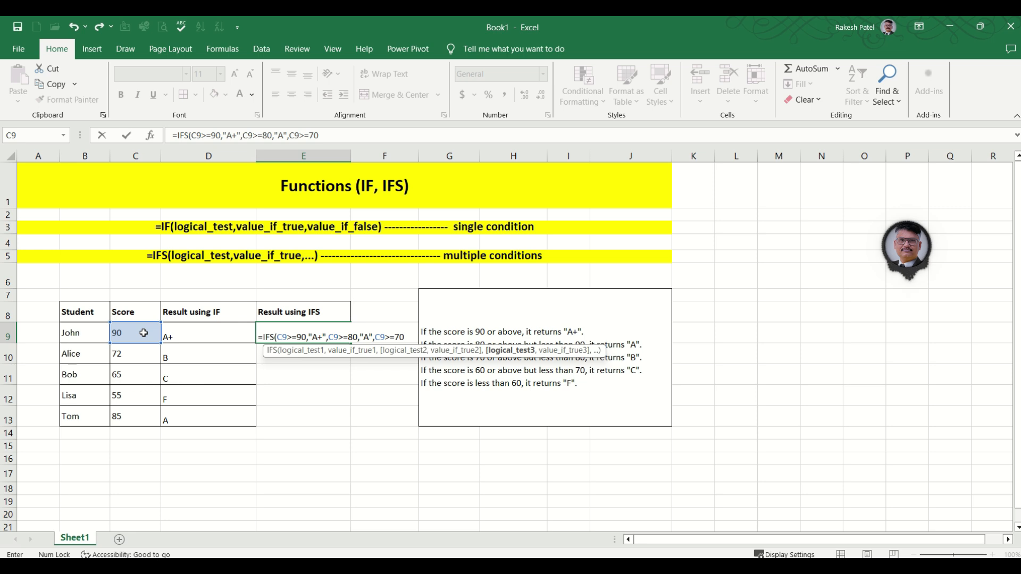
pyautogui.write(',"B"')
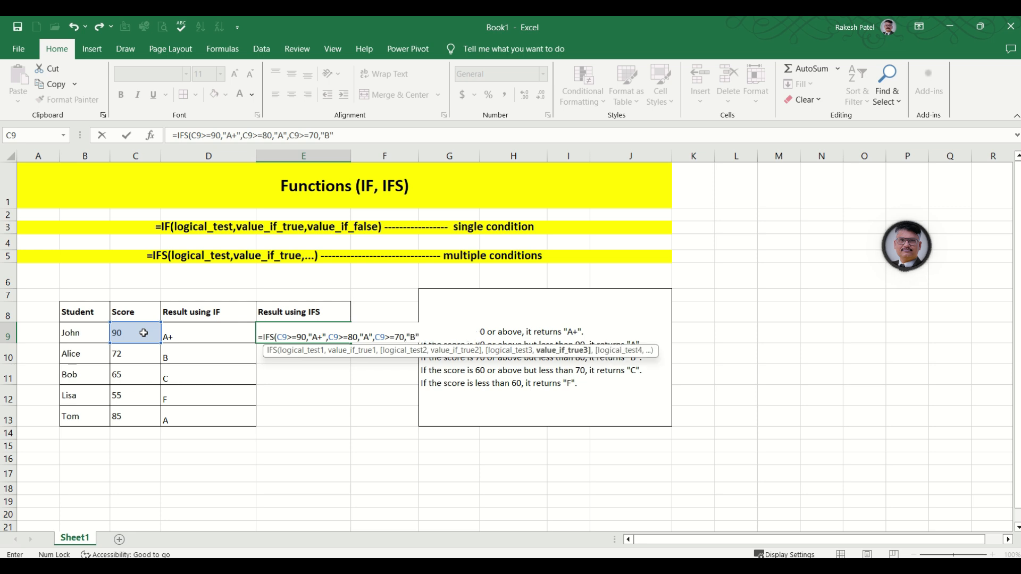
# Add a fourth condition to the E9 IFS formula that returns "C" when C9>=60.
pyautogui.write(',"')
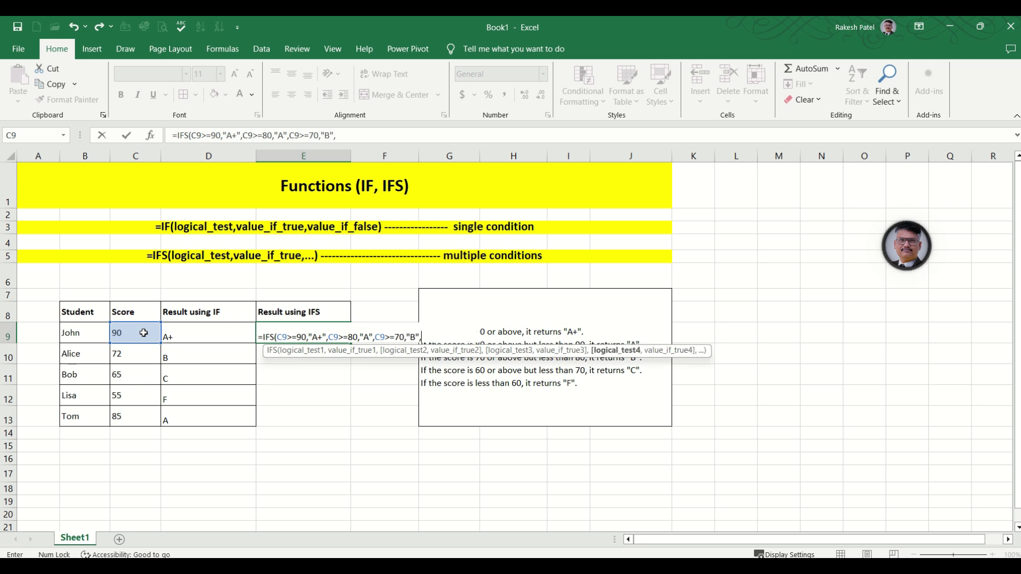
pyautogui.click(144, 333)
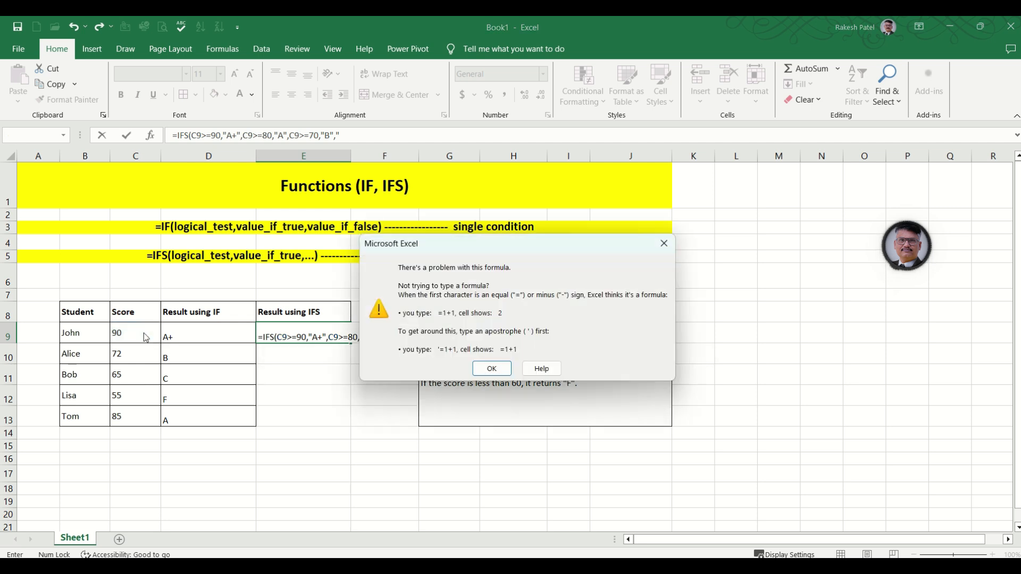
pyautogui.click(491, 368)
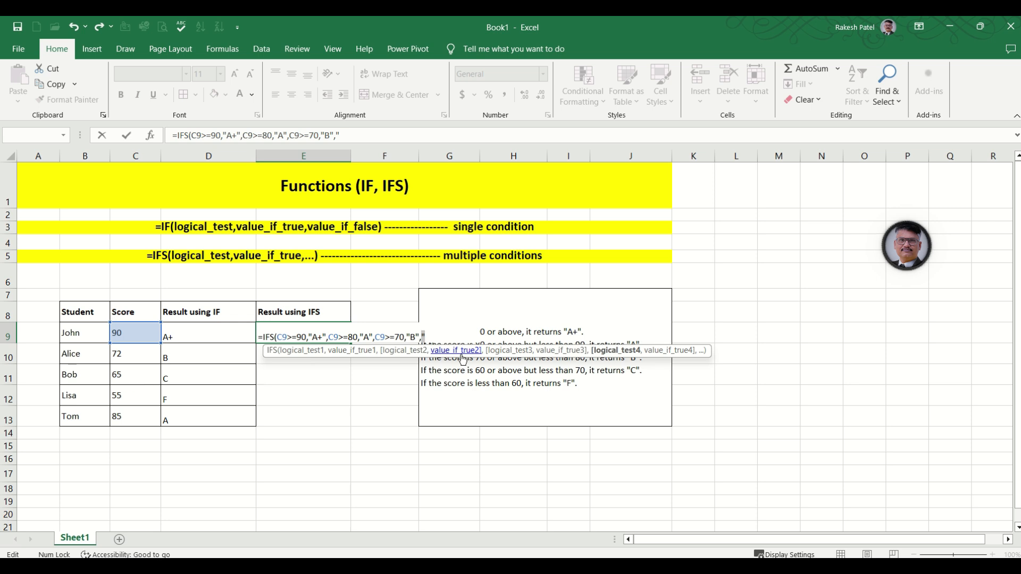
pyautogui.click(142, 330)
pyautogui.write('>=')
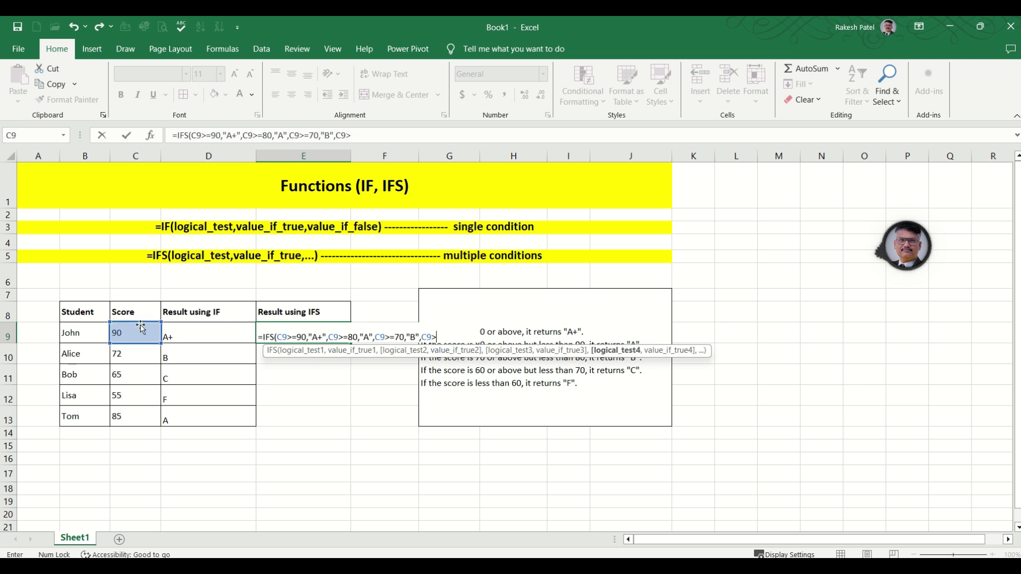
pyautogui.write('60,"C"')
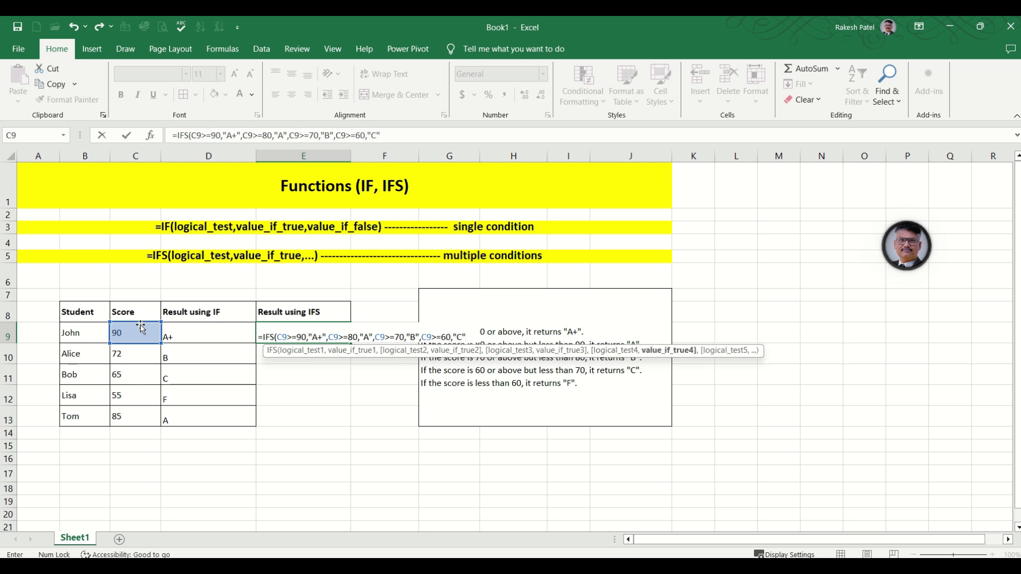
# Add a final condition to the E9 IFS formula that returns "F" when C9<60, and complete the formula.
pyautogui.write(',')
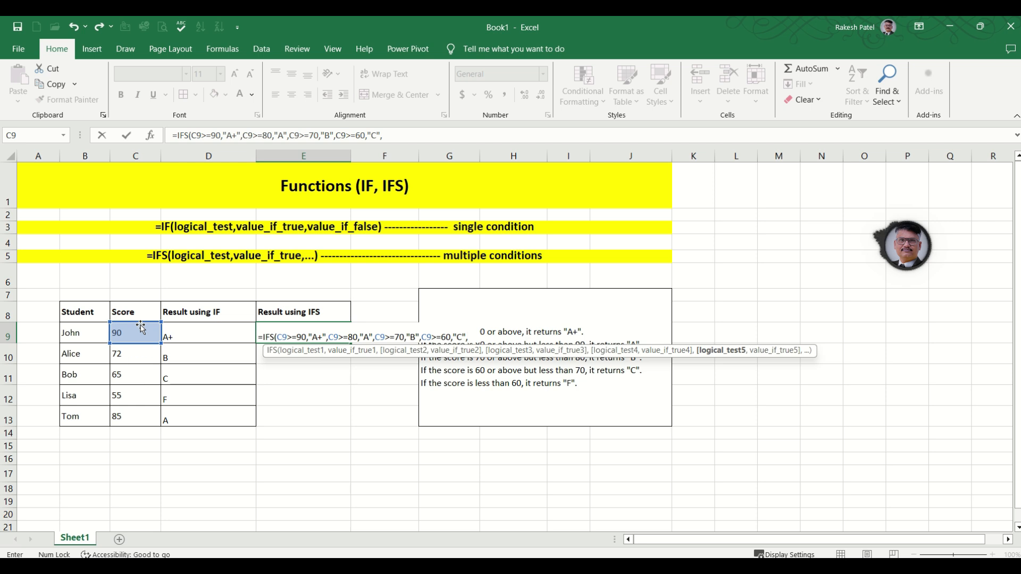
pyautogui.click(139, 331)
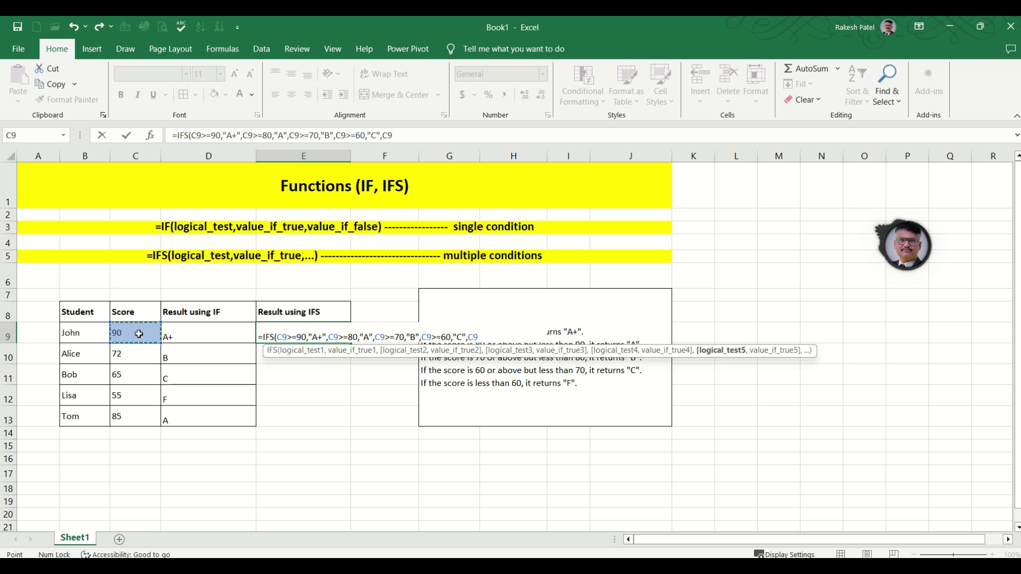
pyautogui.write('<60')
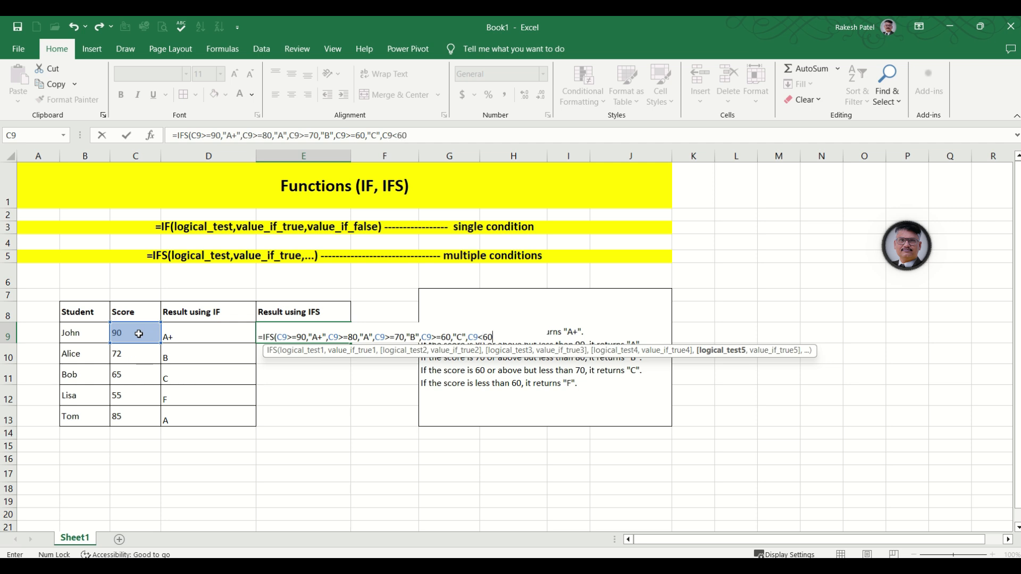
pyautogui.write(',"')
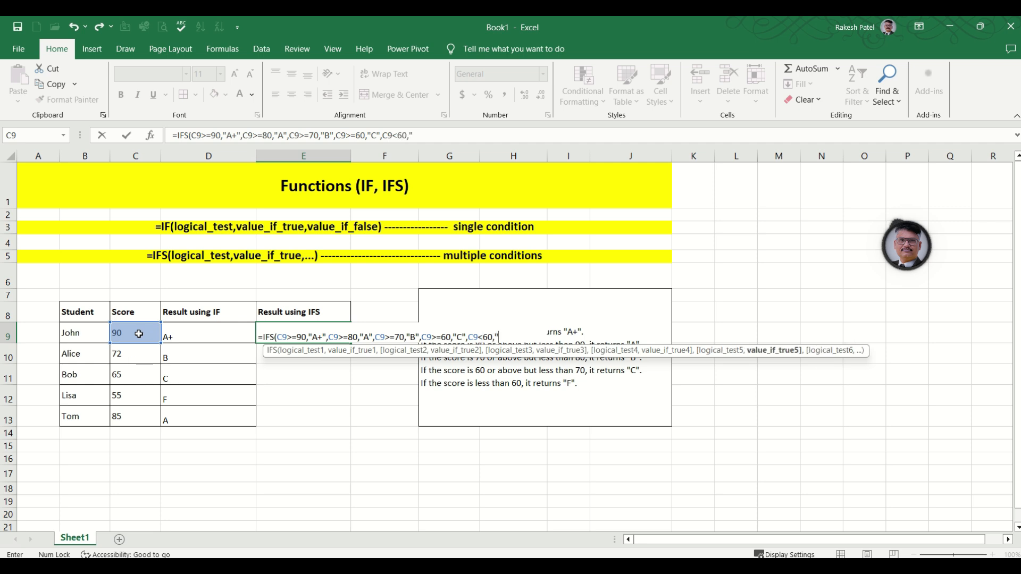
pyautogui.write('F")')
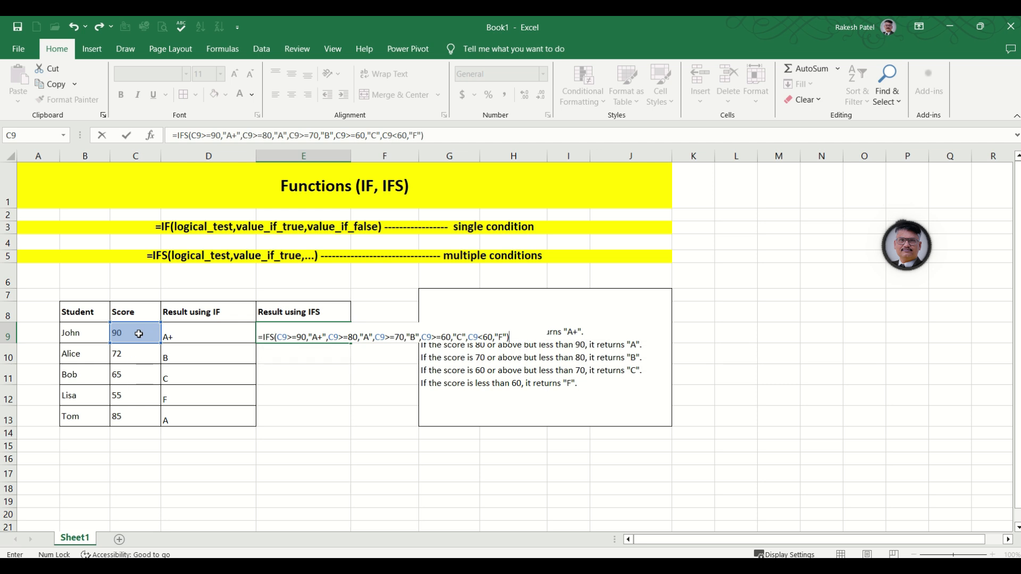
pyautogui.press('Return')
# Fill the IFS formula from E9 down through E13 for the remaining students.
pyautogui.press('Up')
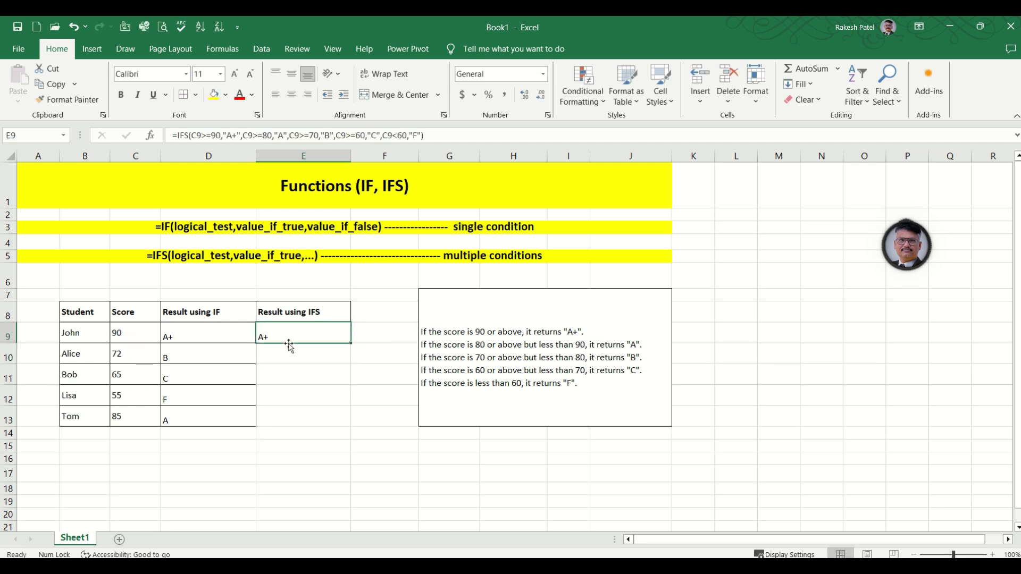
pyautogui.doubleClick(348, 345)
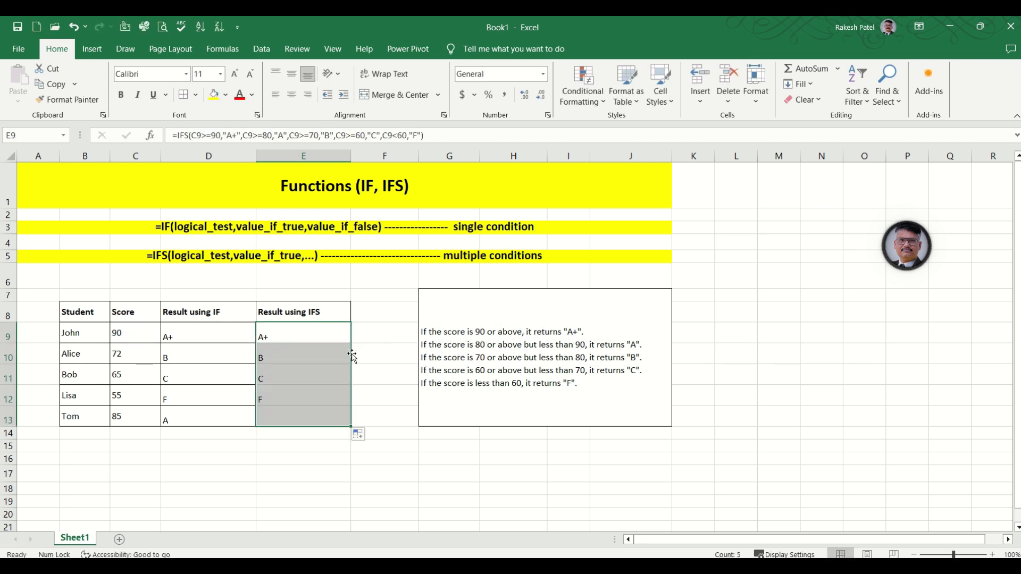
pyautogui.click(304, 379)
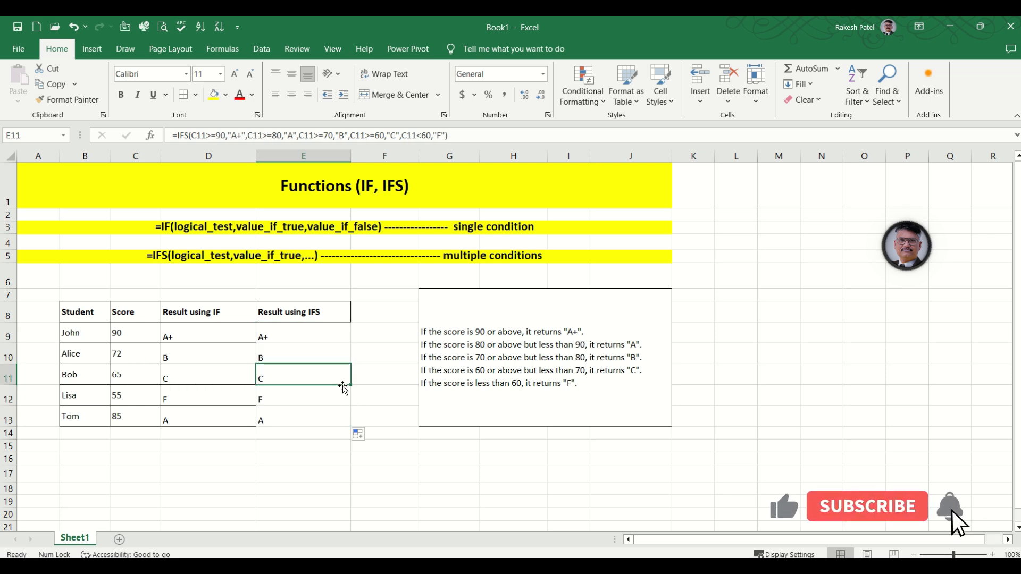
# Compare the nested IF formula in D9 with the IFS formula in E9.
pyautogui.click(219, 334)
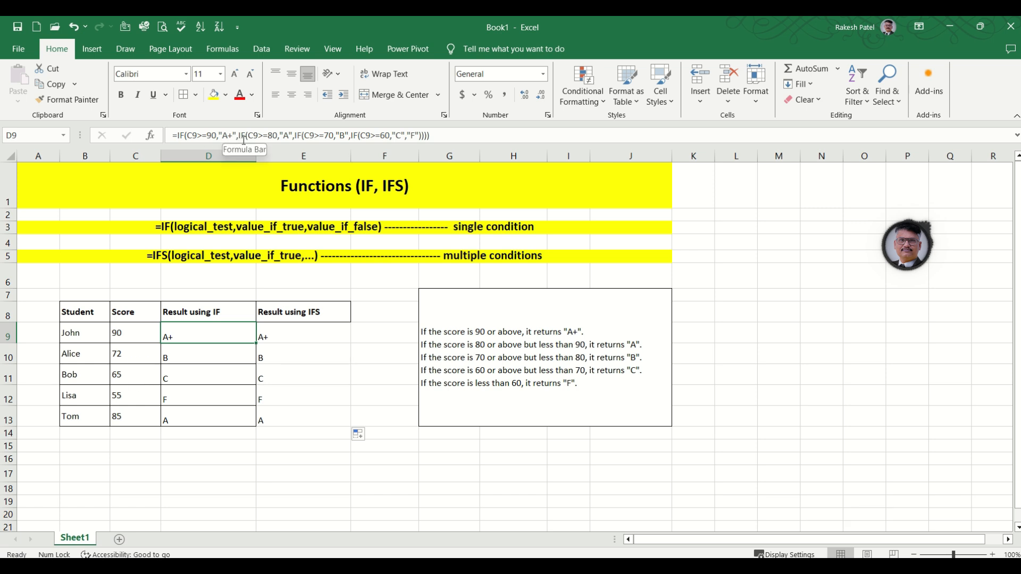
pyautogui.click(283, 332)
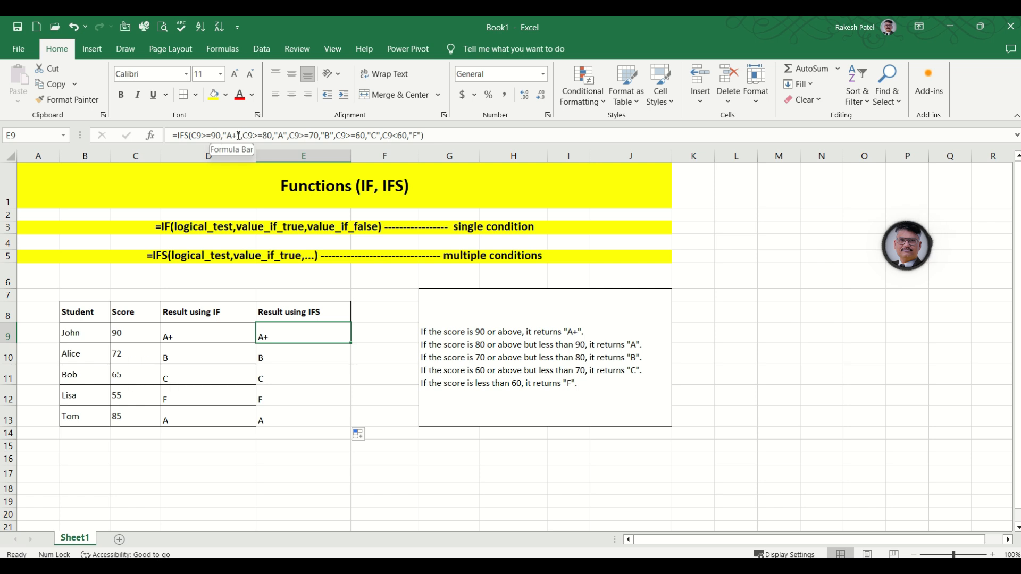
pyautogui.click(211, 330)
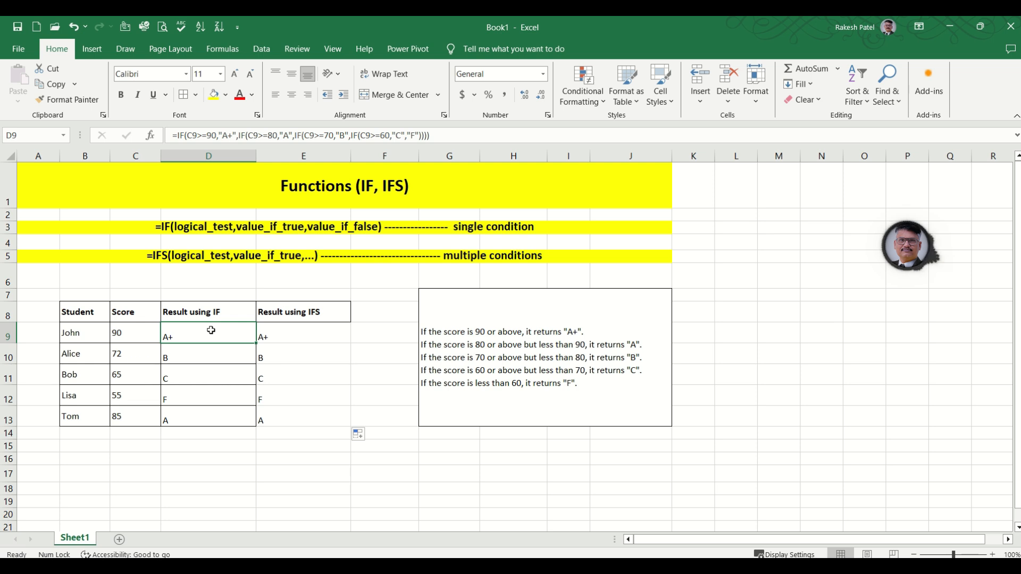
pyautogui.click(315, 336)
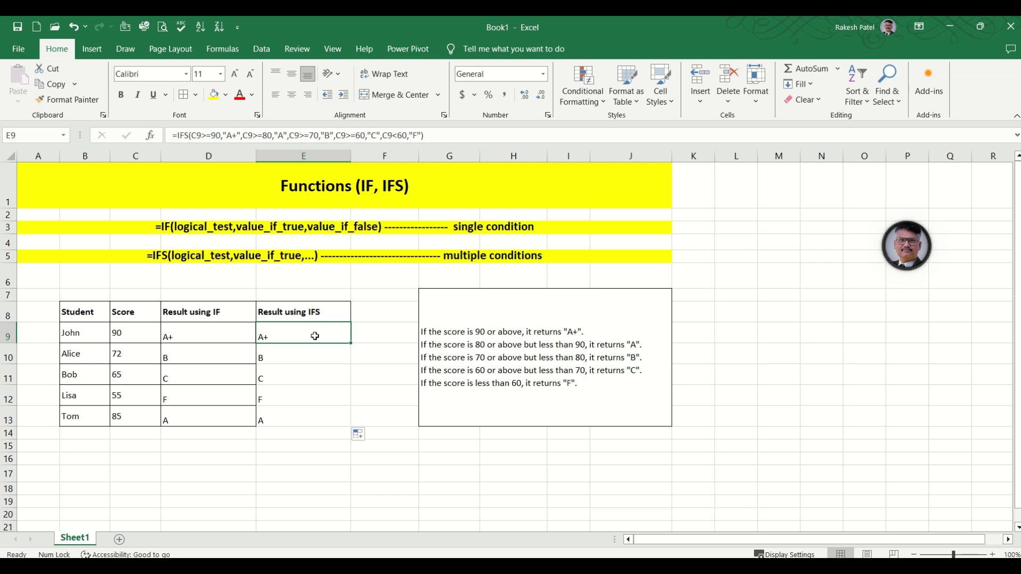
pyautogui.click(310, 365)
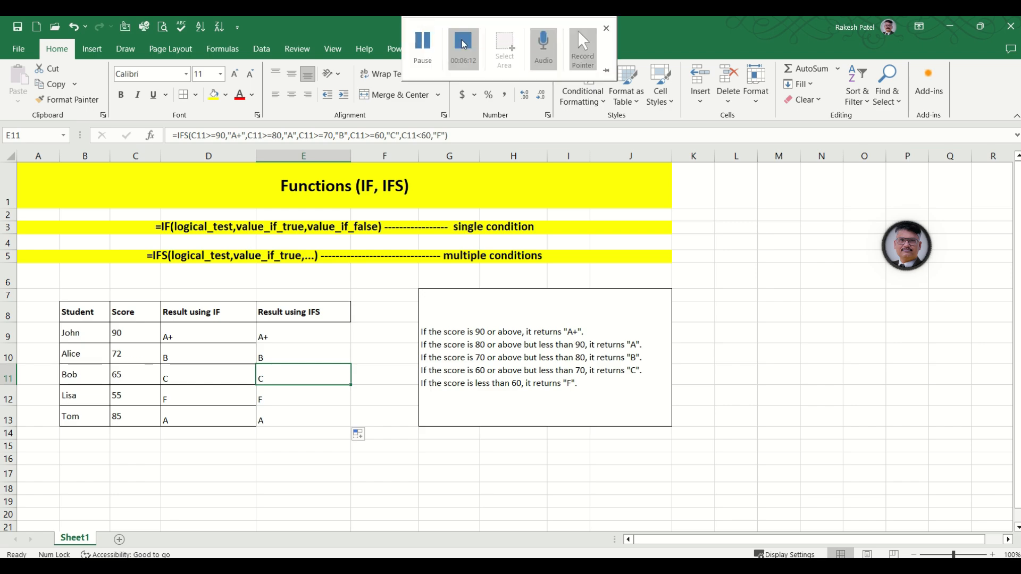
pyautogui.click(577, 30)
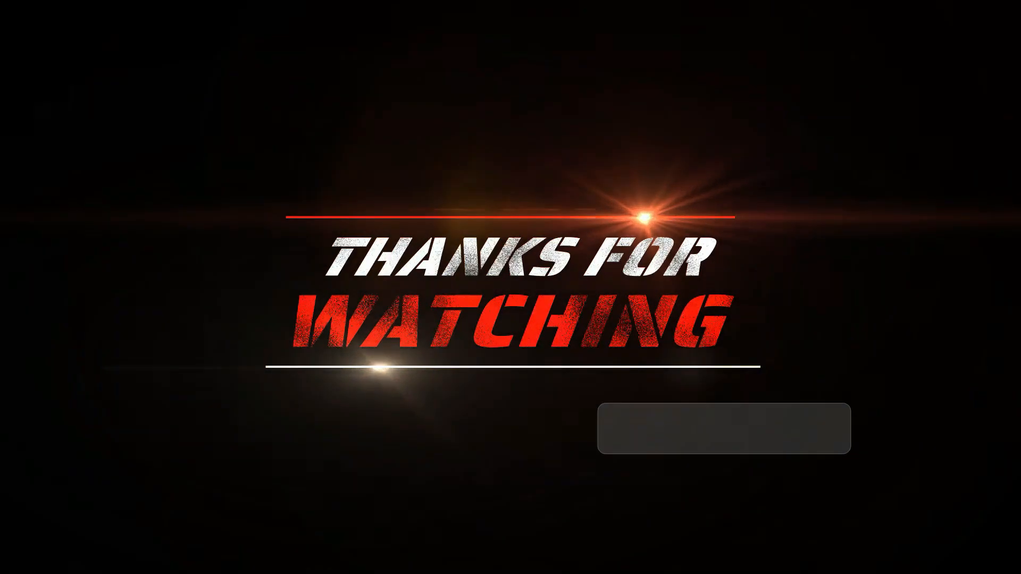